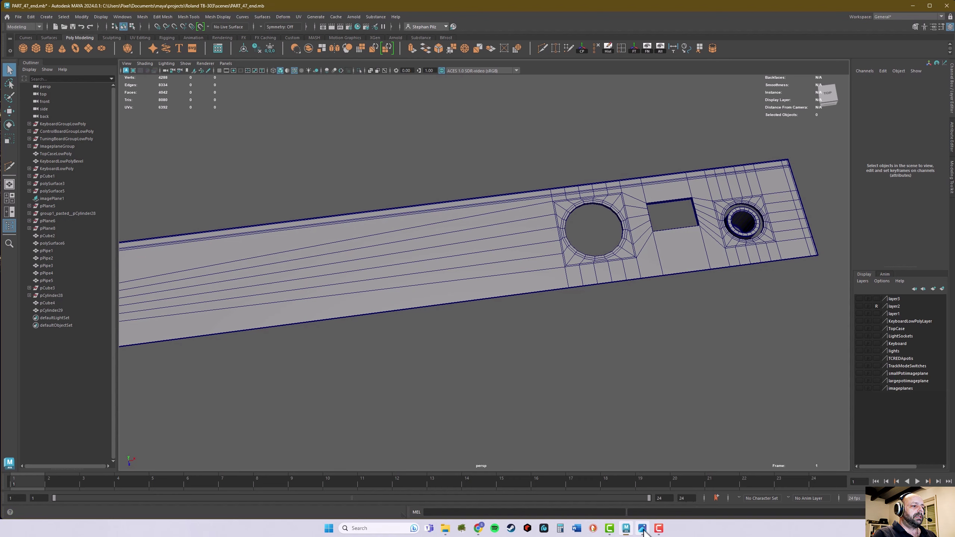
# Switch to the reference photo 20231021_093554.jpg and examine the round socket beside the switch opening
pyautogui.click(643, 529)
pyautogui.scroll(-5, 545, 288)
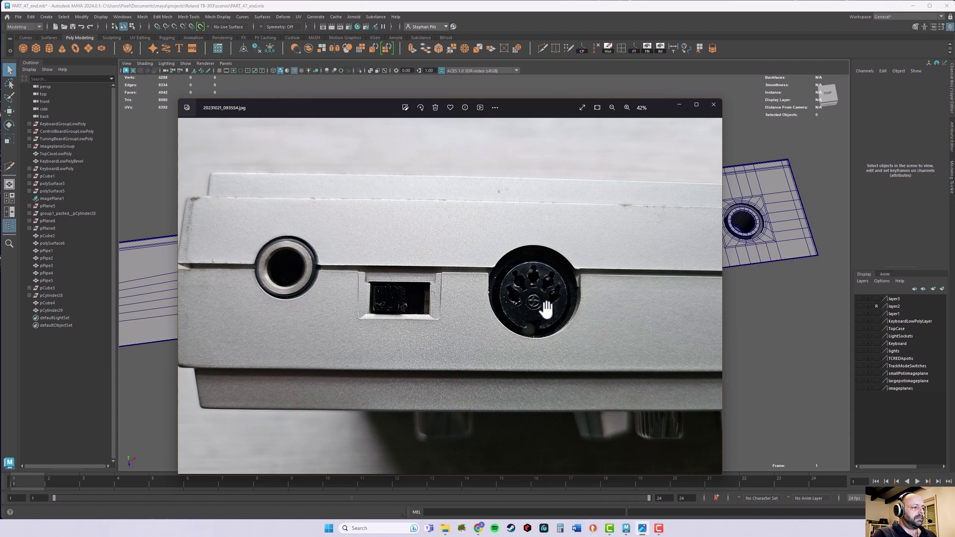
pyautogui.click(681, 105)
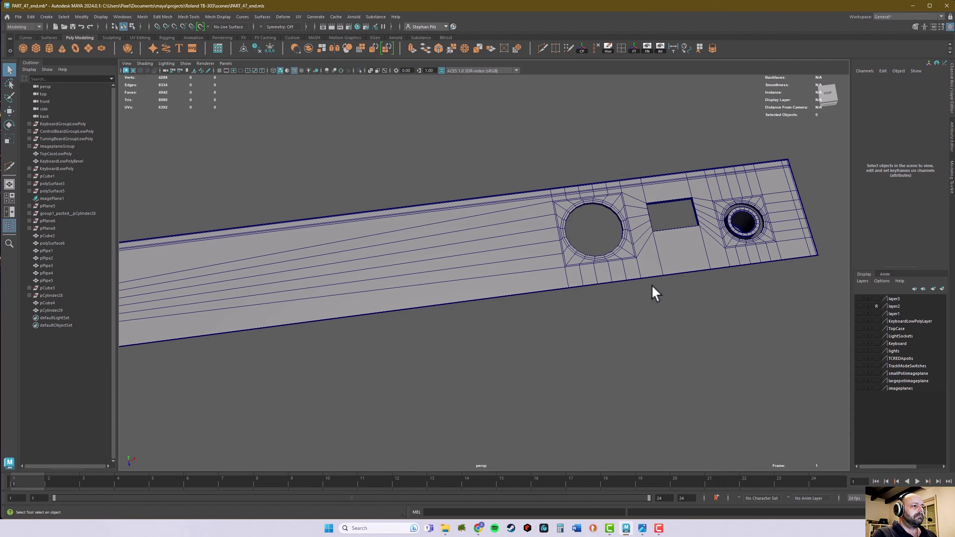
# Create a polygon cylinder with 40 axis subdivisions
pyautogui.scroll(-5, 652, 294)
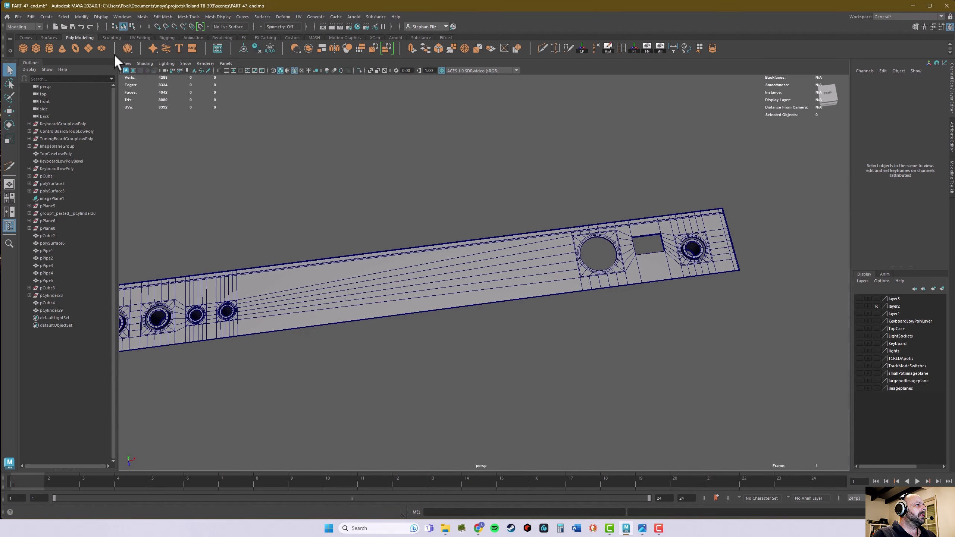
pyautogui.click(49, 47)
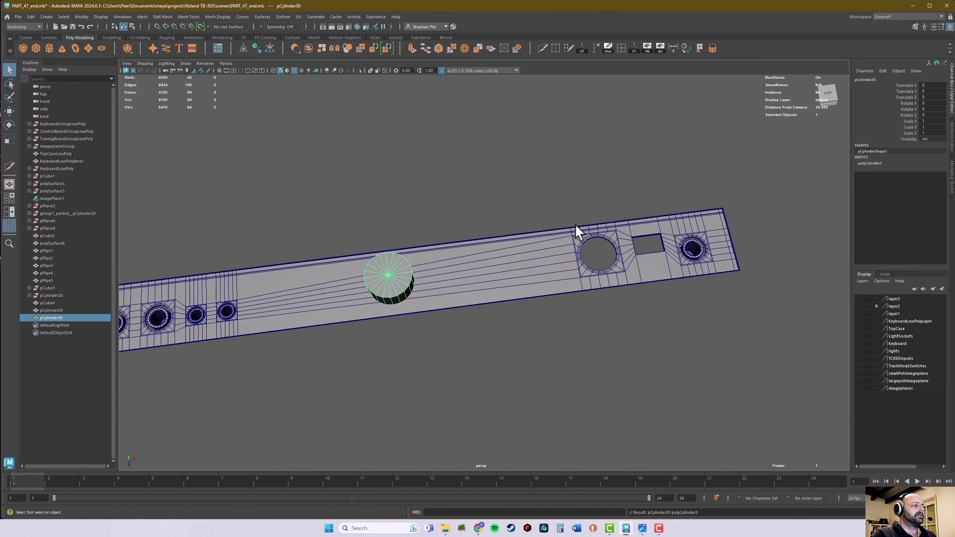
pyautogui.click(875, 163)
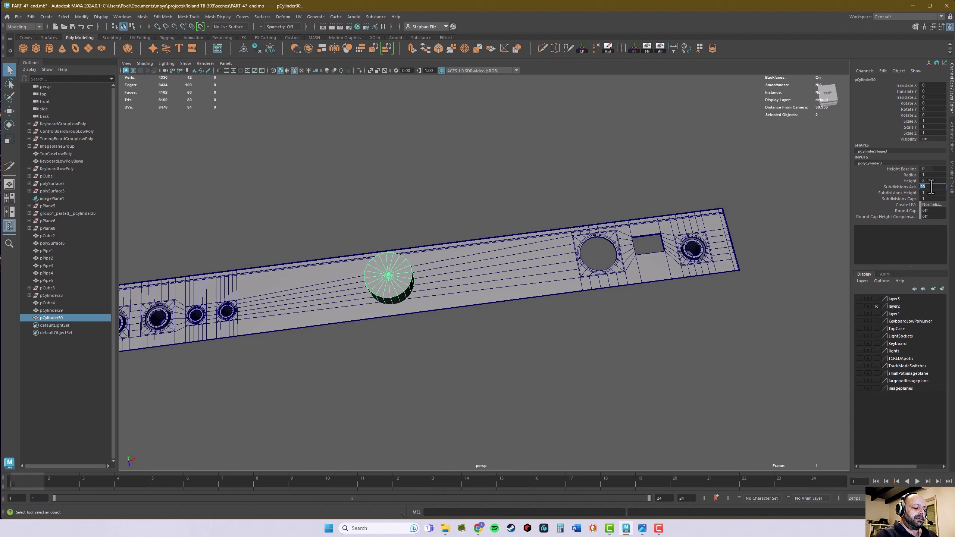
pyautogui.press('Return')
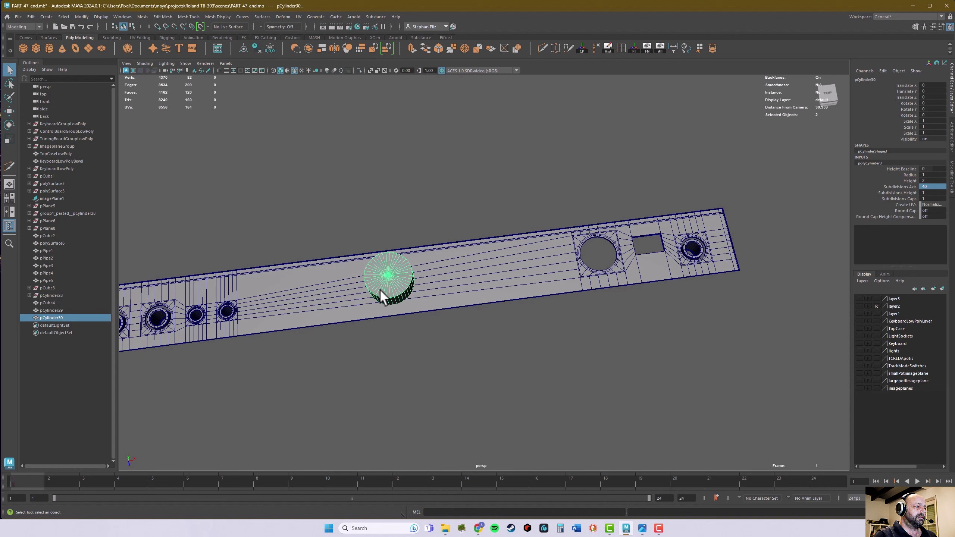
# Show the layer2 reference image in the top view, with the whole back panel in sight
pyautogui.press('space')
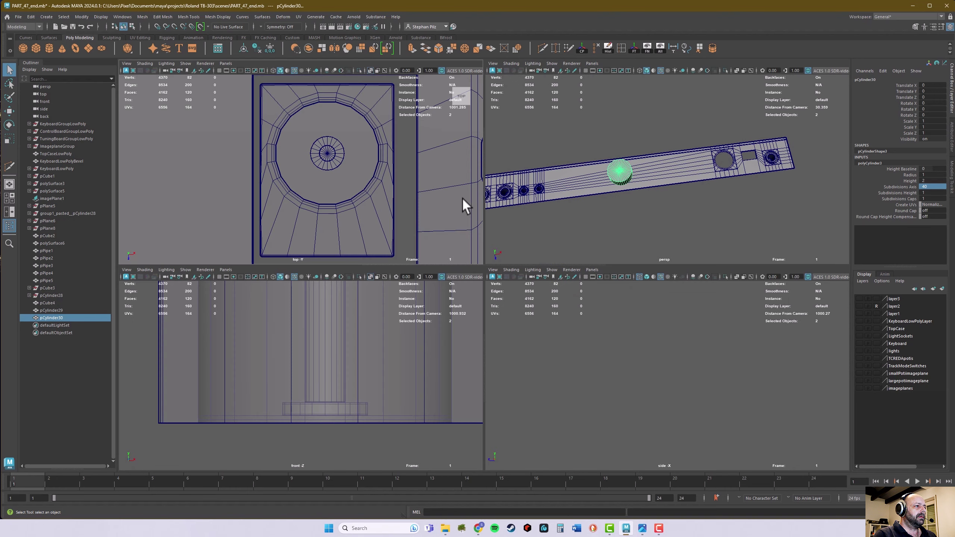
pyautogui.press('space')
pyautogui.press('f')
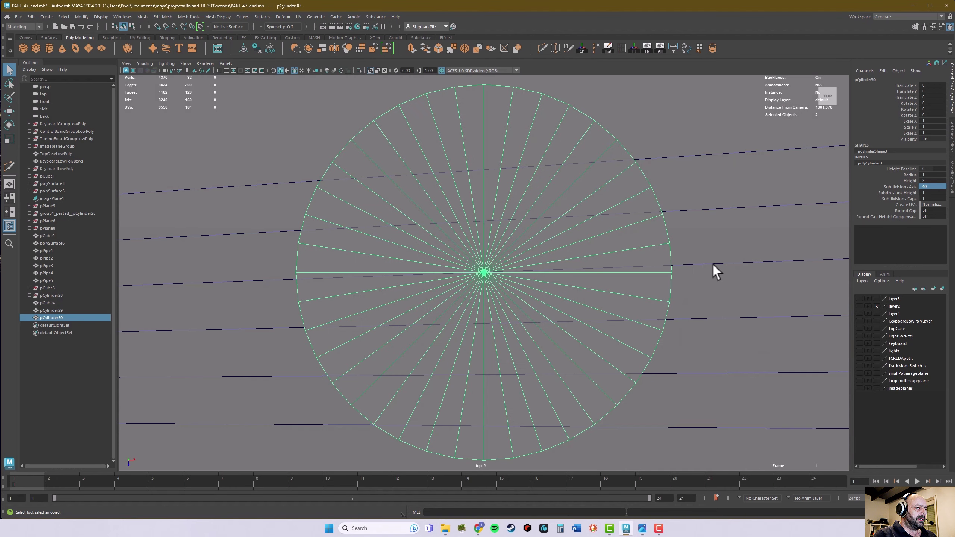
pyautogui.scroll(-10, 639, 273)
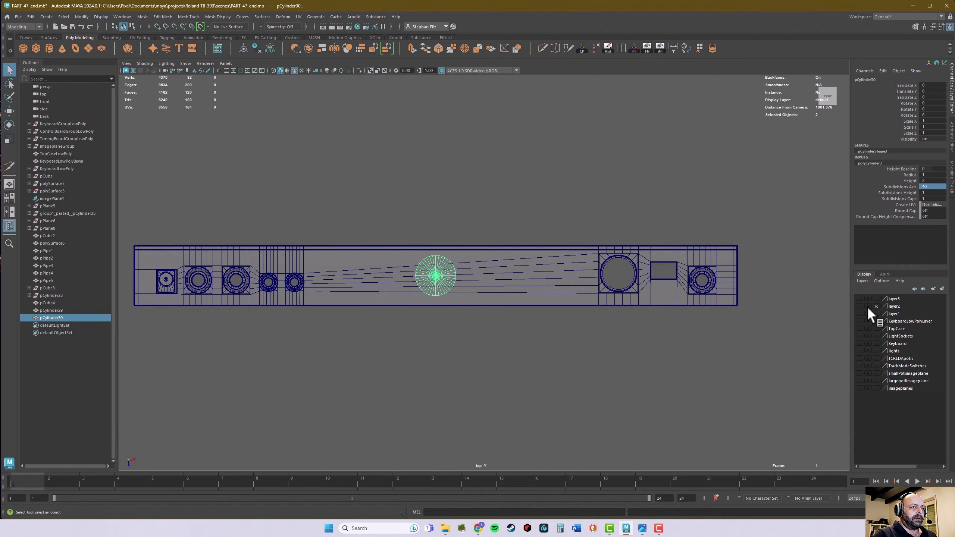
pyautogui.click(859, 306)
pyautogui.press('e')
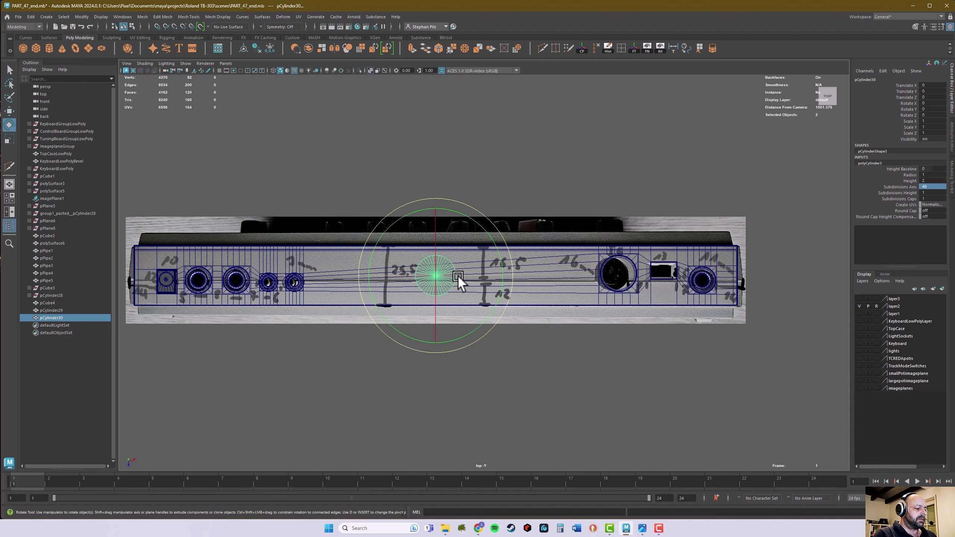
# Move the cylinder over the round socket in the reference image and scale it uniformly to about 0.62 to match the plug face
pyautogui.press('w')
pyautogui.moveTo(438, 278); pyautogui.dragTo(606, 278)
pyautogui.scroll(3, 605, 278)
pyautogui.keyDown('alt'); pyautogui.moveTo(701, 293); pyautogui.dragTo(474, 294, button='middle'); pyautogui.keyUp('alt')
pyautogui.scroll(5, 474, 294)
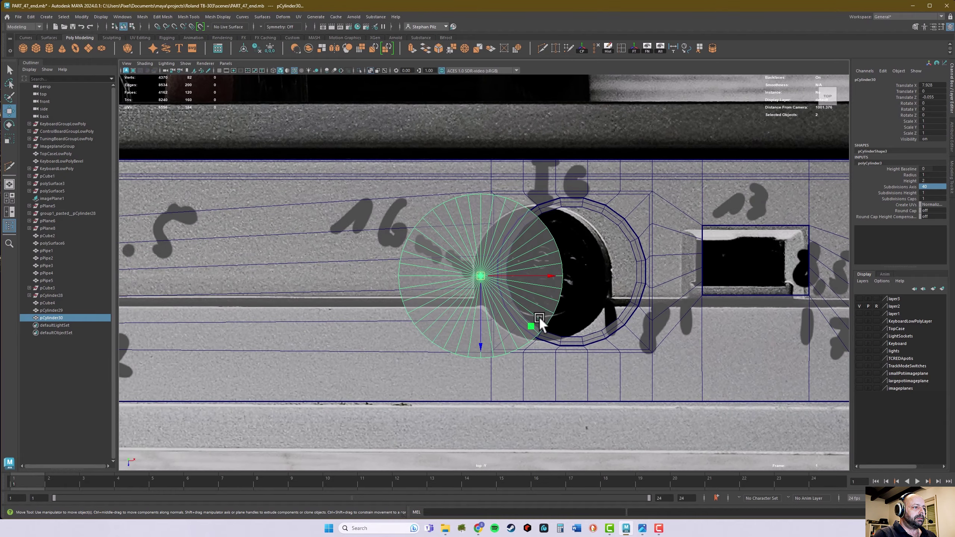
pyautogui.keyDown('alt'); pyautogui.moveTo(640, 308); pyautogui.dragTo(435, 288, button='middle'); pyautogui.keyUp('alt')
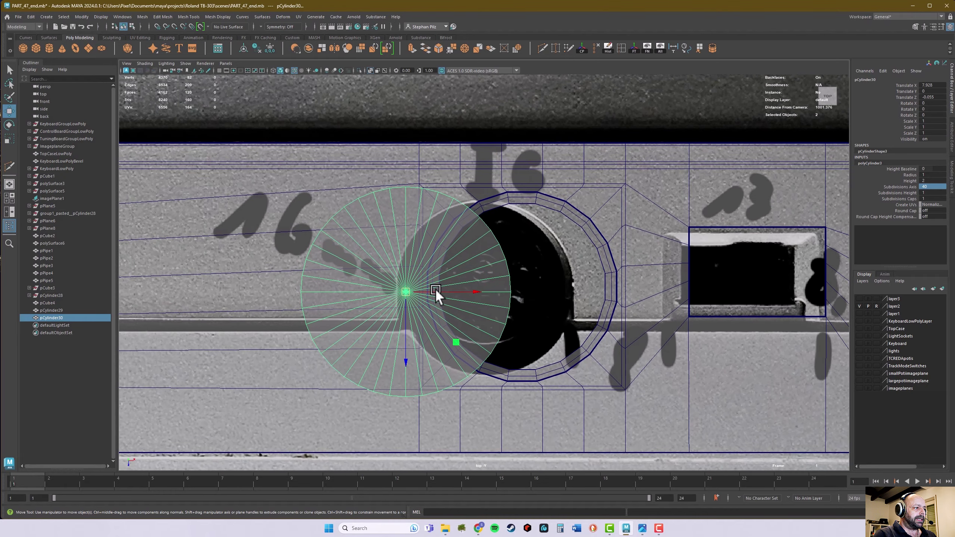
pyautogui.moveTo(403, 289); pyautogui.dragTo(427, 305)
pyautogui.press('r')
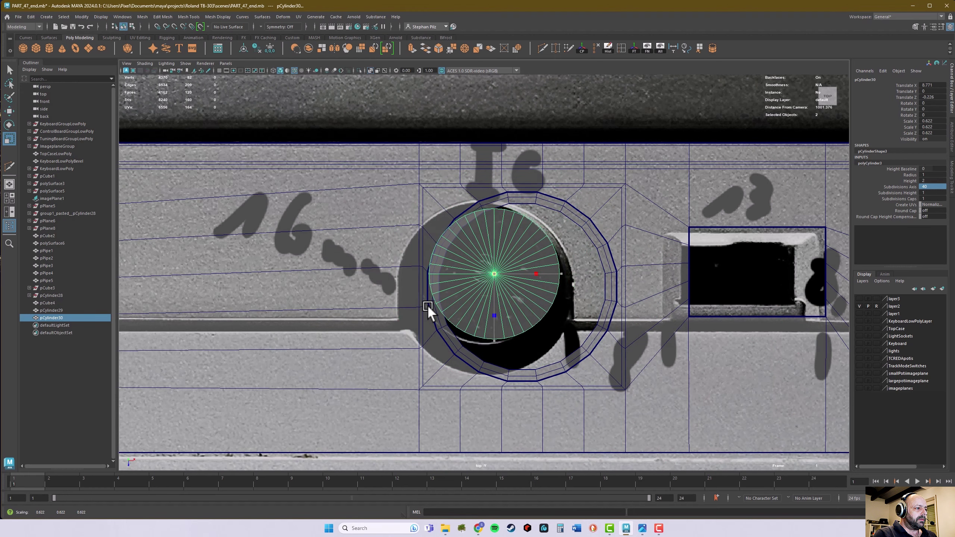
pyautogui.press('w')
pyautogui.moveTo(497, 273); pyautogui.dragTo(485, 278)
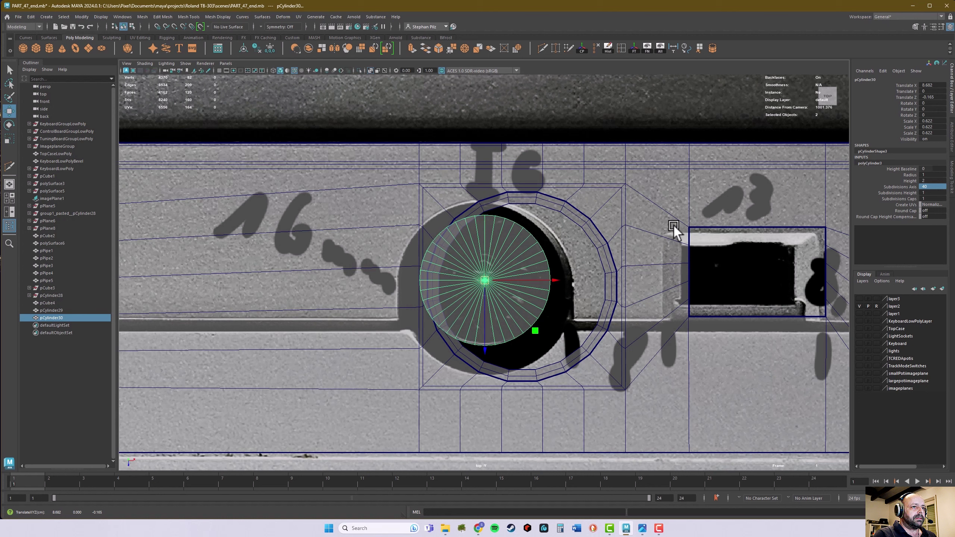
# Set the cylinder's X, Y and Z scale to 0.625 and realign it with the socket in the image
pyautogui.click(939, 133)
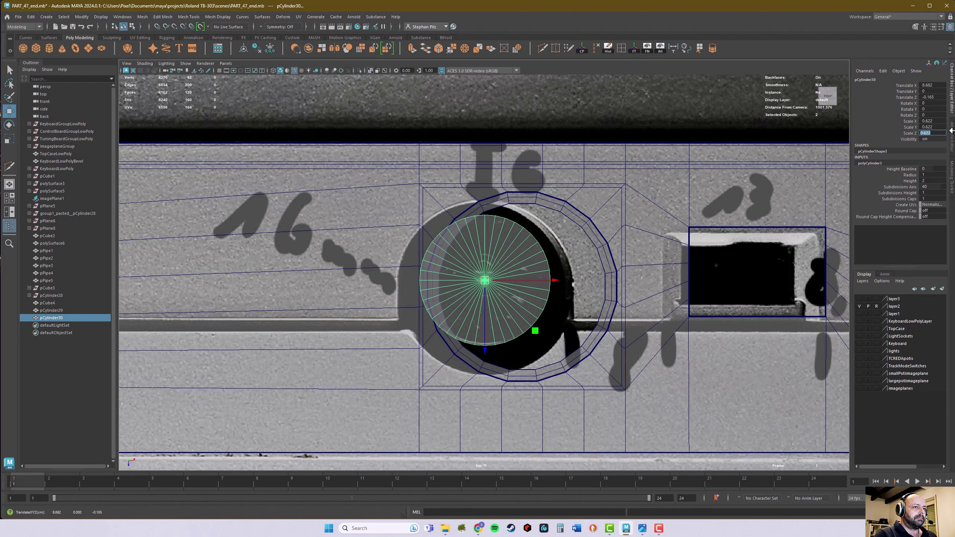
pyautogui.click(941, 121)
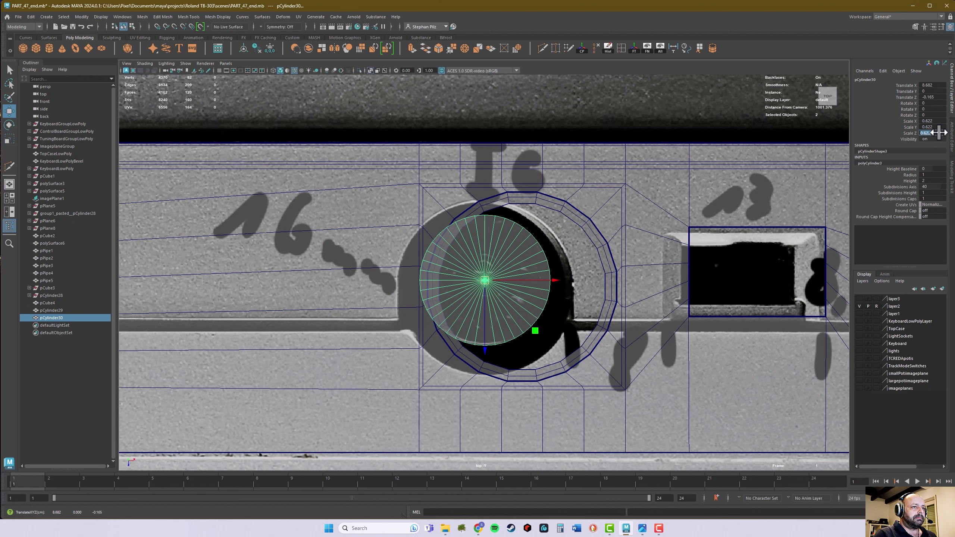
pyautogui.keyDown('shift'); pyautogui.click(940, 120); pyautogui.keyUp('shift')
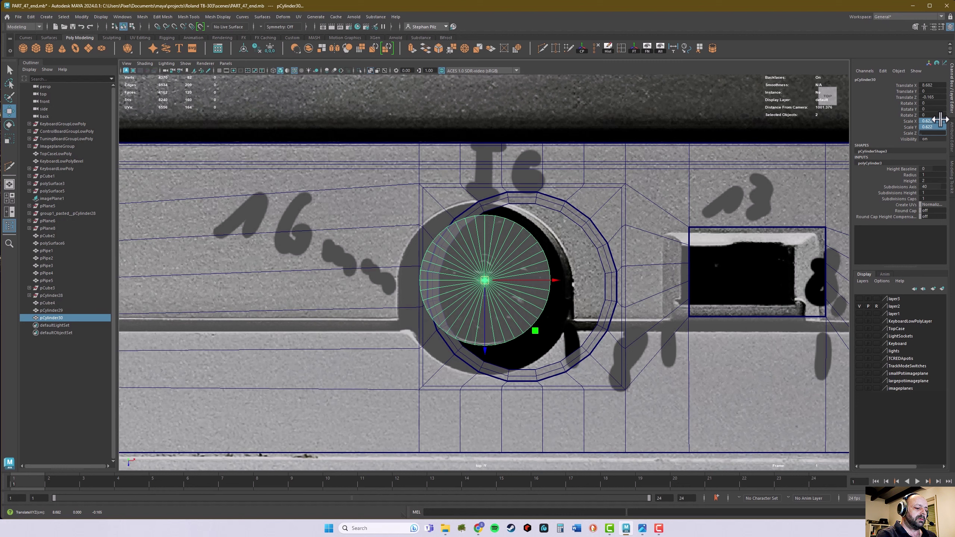
pyautogui.press('Return')
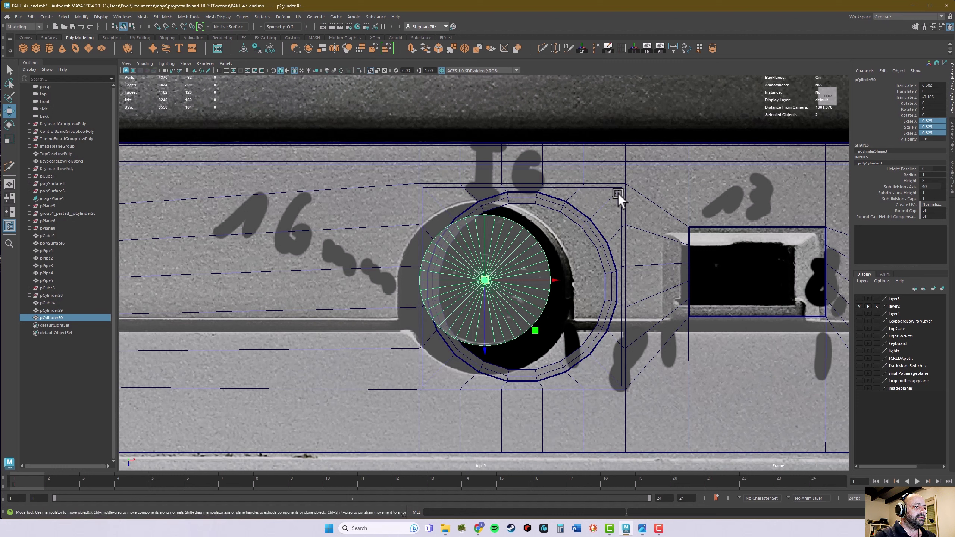
pyautogui.moveTo(491, 266)
pyautogui.mouseDown()
pyautogui.moveTo(492, 283)
pyautogui.moveTo(485, 276)
pyautogui.moveTo(481, 294)
pyautogui.moveTo(486, 276)
pyautogui.mouseUp()
# Delete the cylinder's top and bottom cap faces, leaving only the side wall, and return to object selection
pyautogui.press('space')
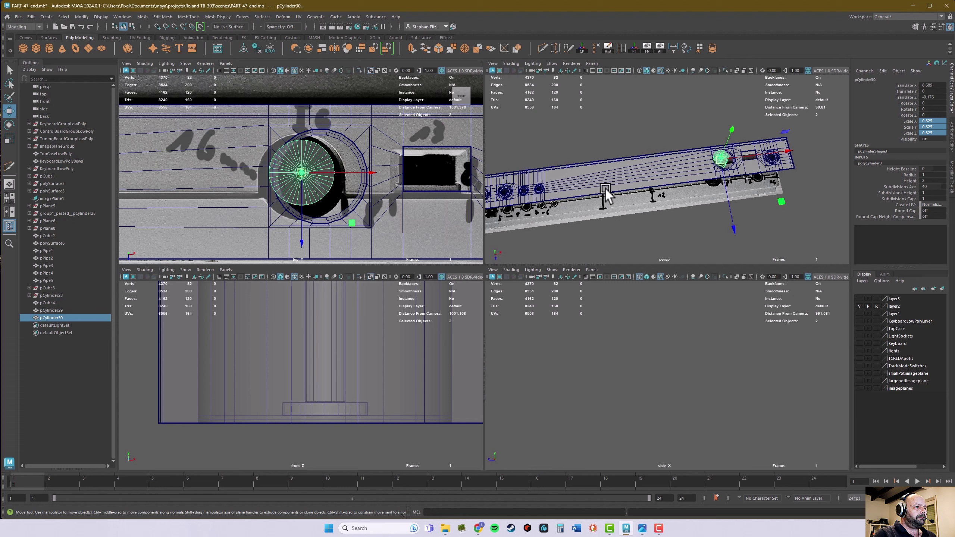
pyautogui.rightClick(290, 156)
pyautogui.click(295, 177)
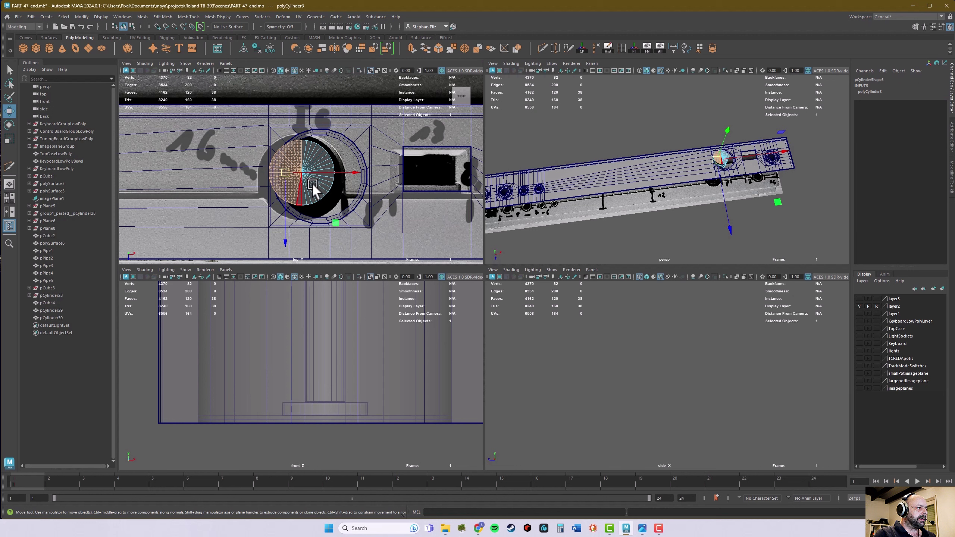
pyautogui.moveTo(314, 185); pyautogui.dragTo(317, 189)
pyautogui.moveTo(293, 159); pyautogui.dragTo(314, 187)
pyautogui.press('Delete')
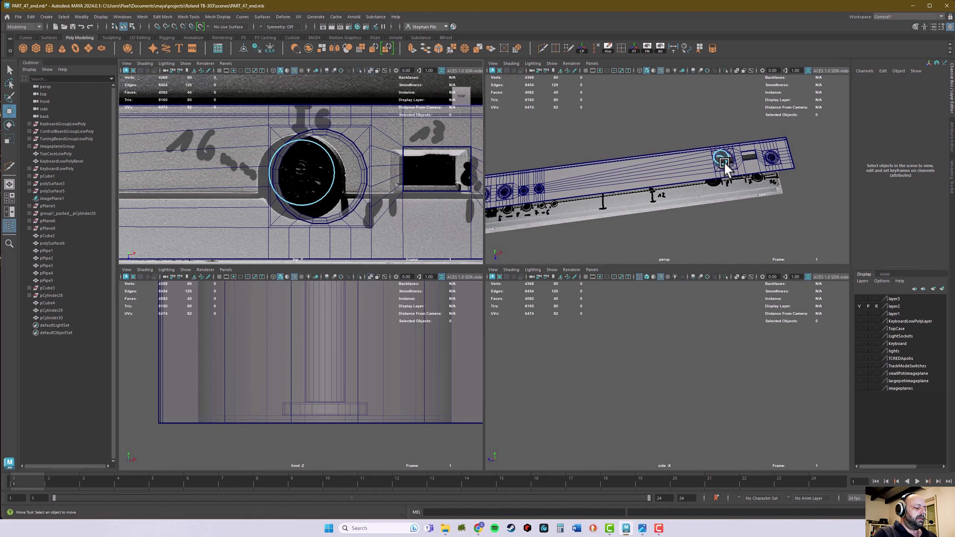
pyautogui.moveTo(726, 167); pyautogui.dragTo(727, 168, button='right')
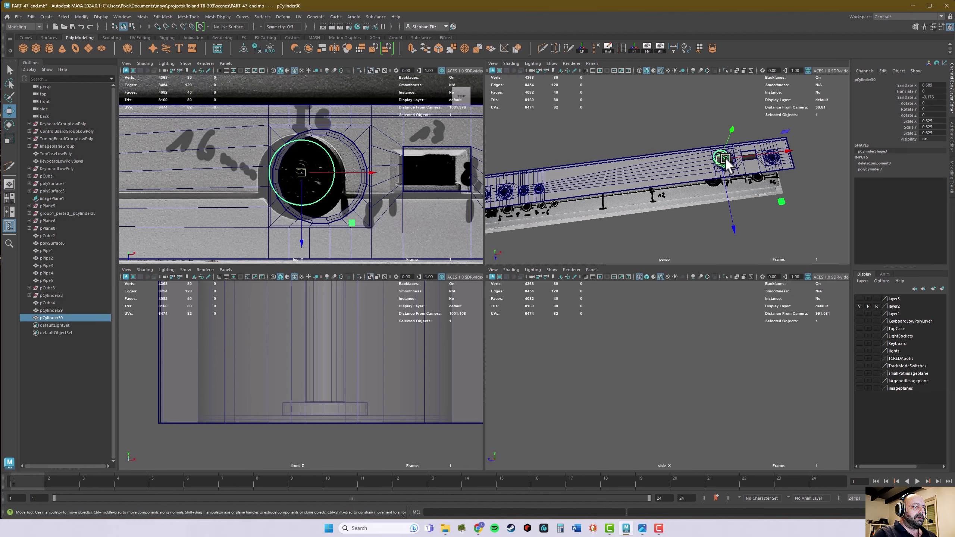
# Display the grid in the perspective view and hide the layer2 reference image
pyautogui.press('space')
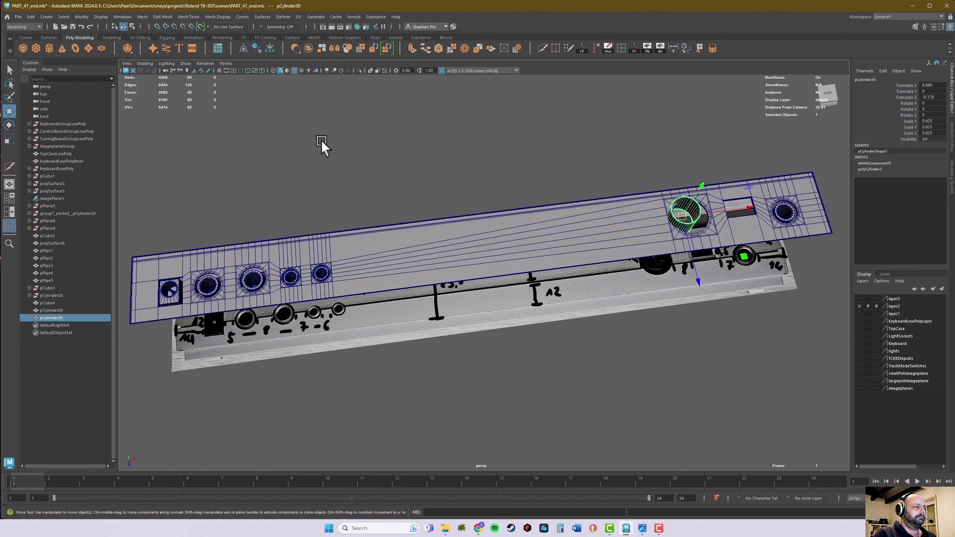
pyautogui.click(219, 70)
pyautogui.scroll(-3, 521, 162)
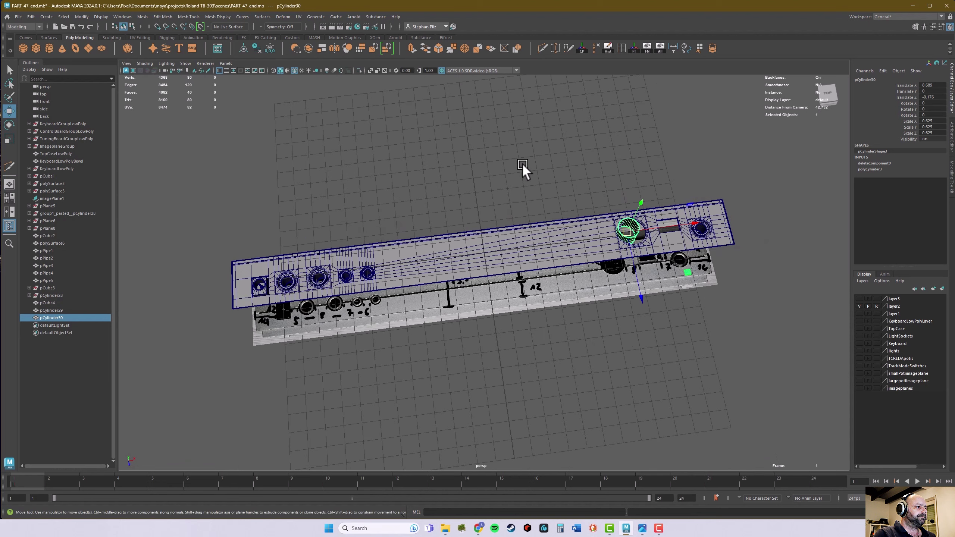
pyautogui.moveTo(506, 188)
pyautogui.keyDown('alt'); pyautogui.mouseDown()
pyautogui.moveTo(504, 203)
pyautogui.moveTo(507, 195)
pyautogui.mouseUp(); pyautogui.keyUp('alt')
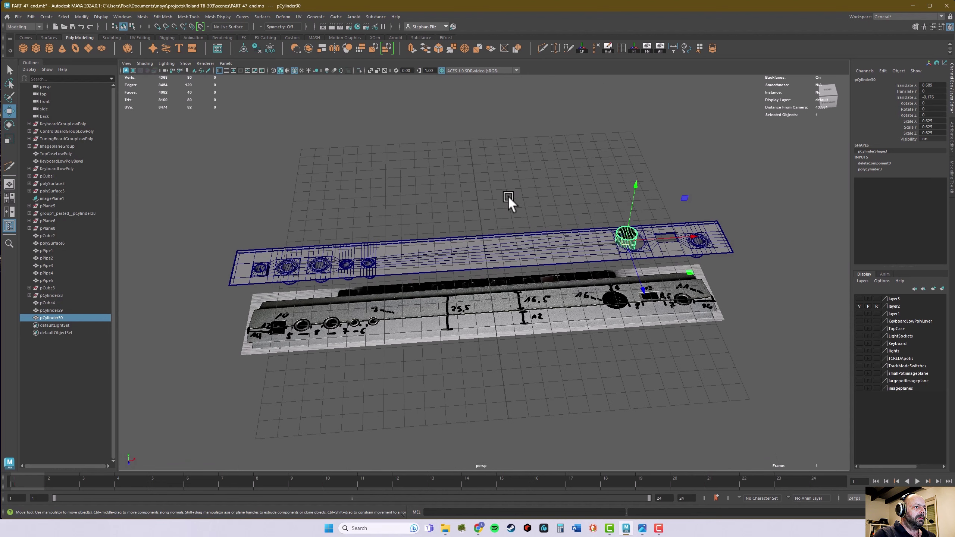
pyautogui.click(859, 306)
# Snap the open cylinder to the grid origin at 0, 0, 0
pyautogui.keyDown('alt'); pyautogui.moveTo(564, 287); pyautogui.dragTo(547, 306, button='right'); pyautogui.keyUp('alt')
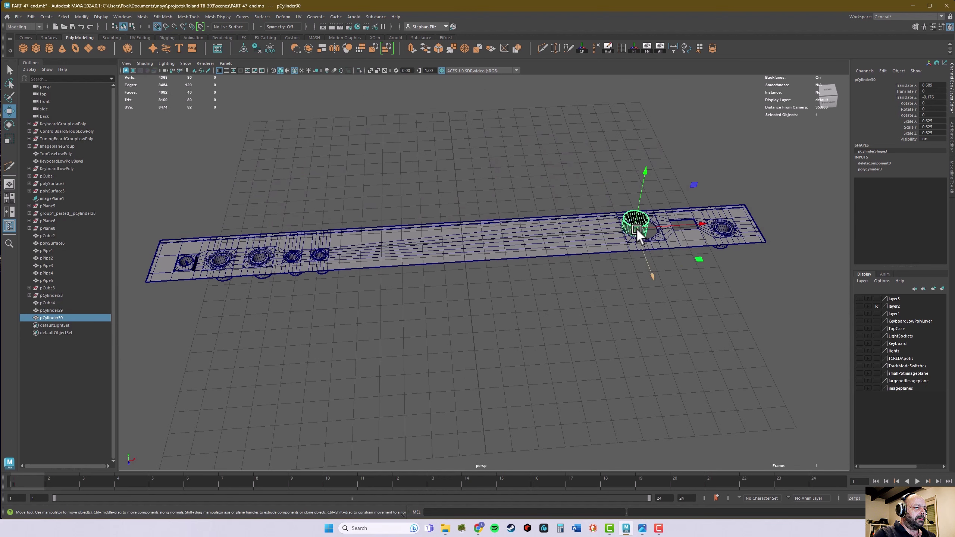
pyautogui.moveTo(636, 228); pyautogui.dragTo(568, 184)
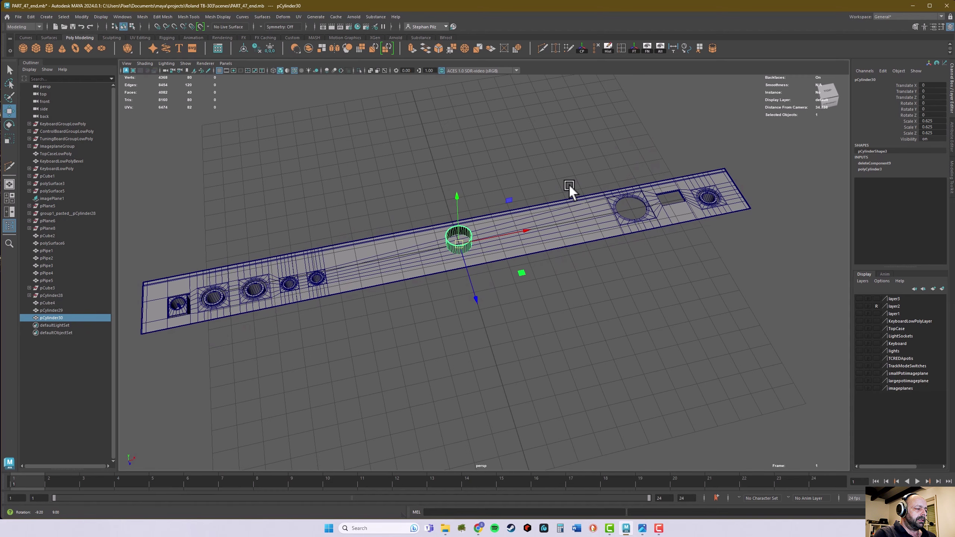
pyautogui.keyDown('alt'); pyautogui.moveTo(469, 170); pyautogui.dragTo(582, 217, button='right'); pyautogui.keyUp('alt')
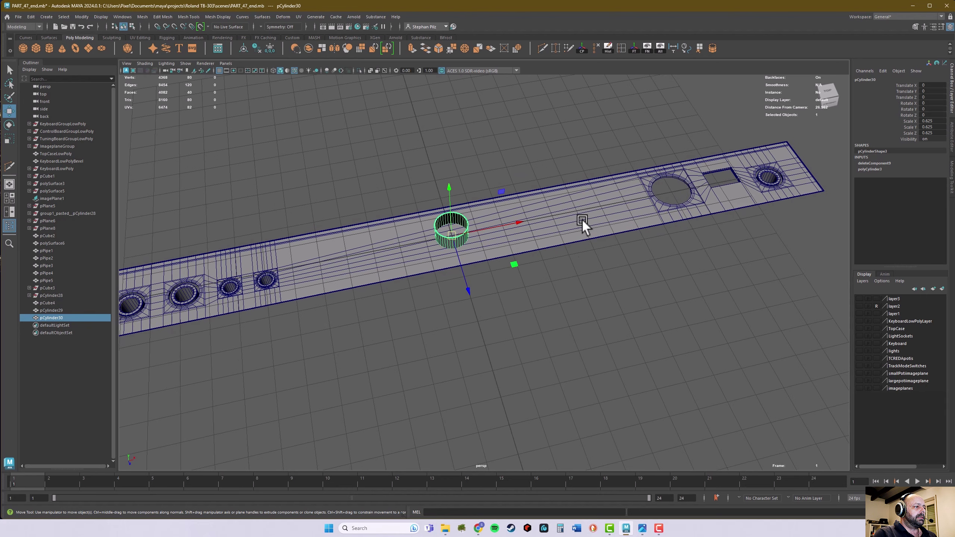
# Switch to the reference photo and examine the socket's pin holes and lower notch up close
pyautogui.click(642, 528)
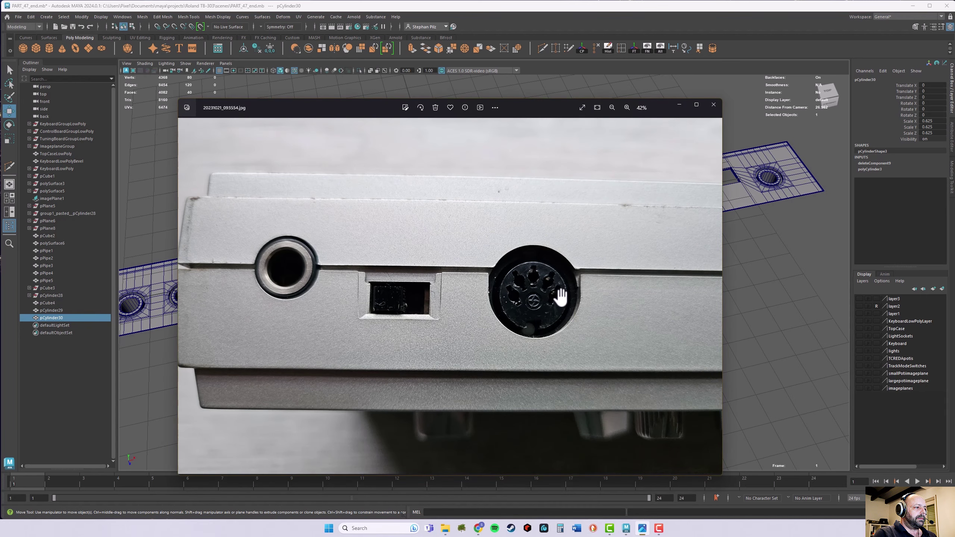
pyautogui.scroll(5, 557, 309)
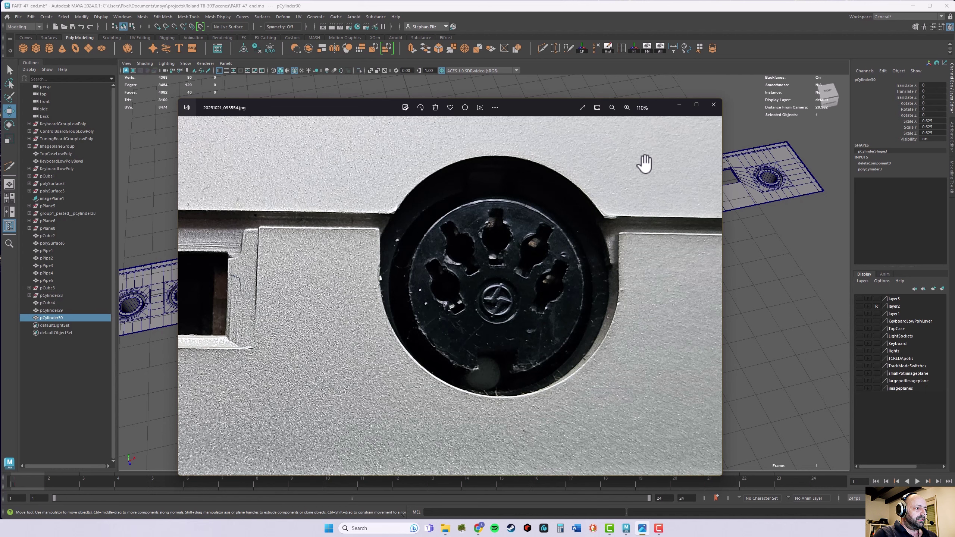
pyautogui.click(679, 105)
# Hide every object except the open cylinder and frame it in the top view
pyautogui.keyDown('alt'); pyautogui.moveTo(662, 186); pyautogui.dragTo(515, 252); pyautogui.keyUp('alt')
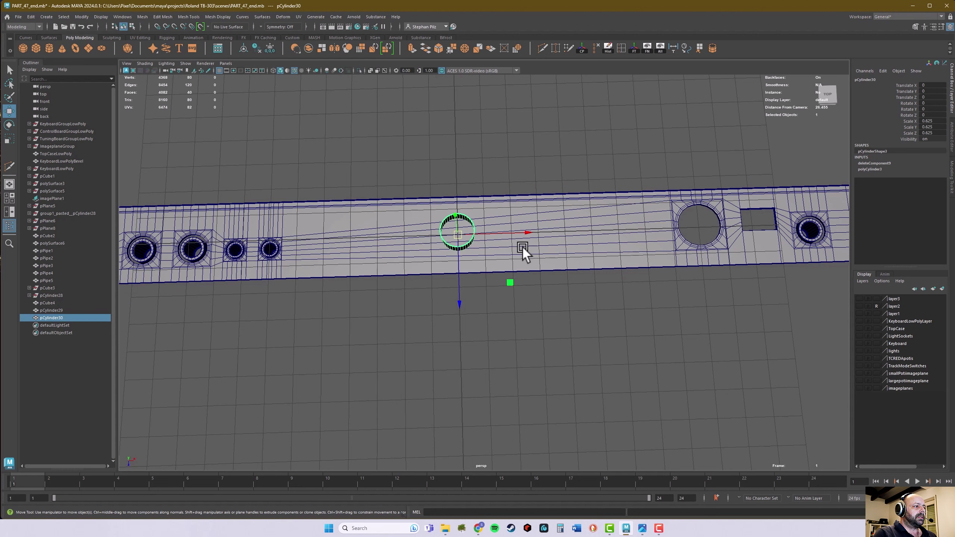
pyautogui.hotkey('alt', 'h')
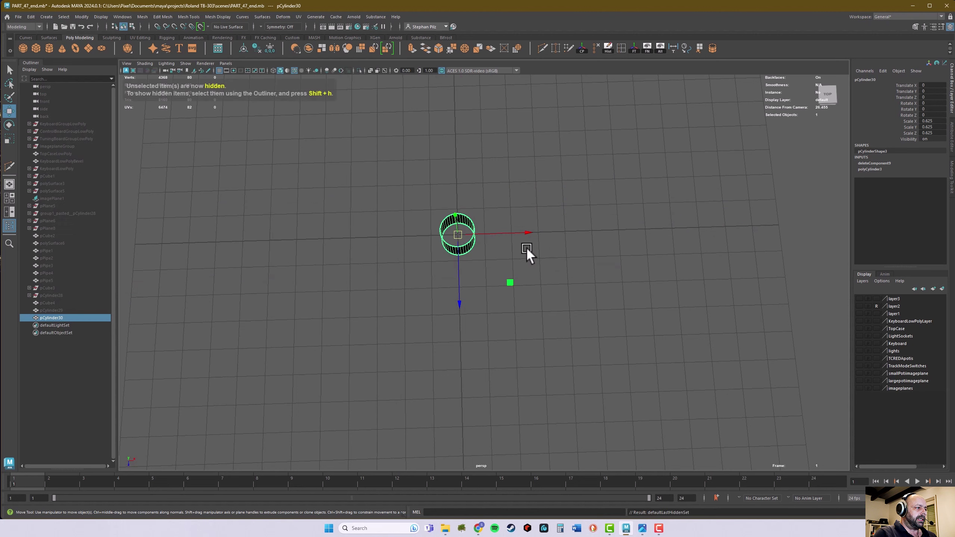
pyautogui.press('space')
pyautogui.press('f')
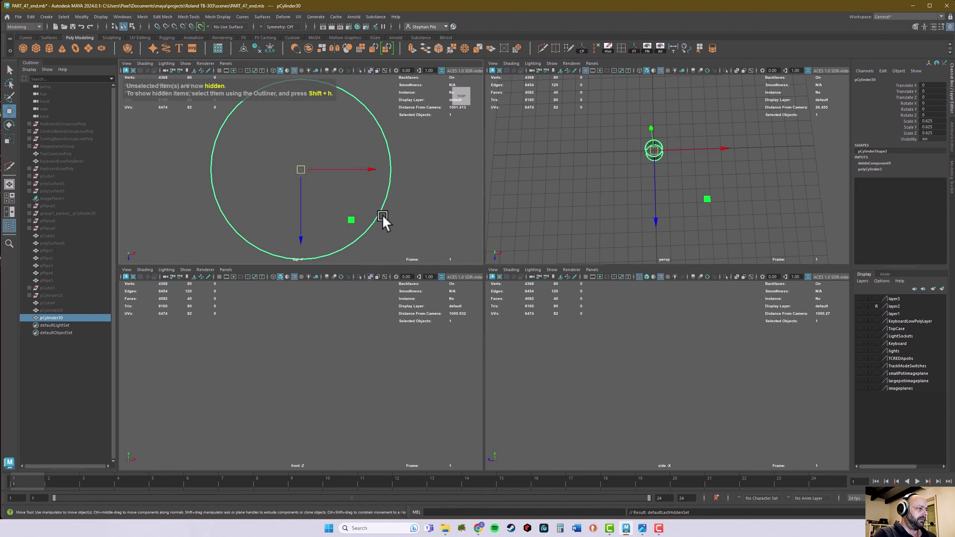
pyautogui.press('space')
# Delete the four neighbouring wall faces centred on the cylinder's lower side in the top view to open a gap for the notch
pyautogui.keyDown('alt'); pyautogui.moveTo(490, 331); pyautogui.dragTo(455, 240, button='middle'); pyautogui.keyUp('alt')
pyautogui.keyDown('alt'); pyautogui.moveTo(474, 279); pyautogui.dragTo(465, 281, button='right'); pyautogui.keyUp('alt')
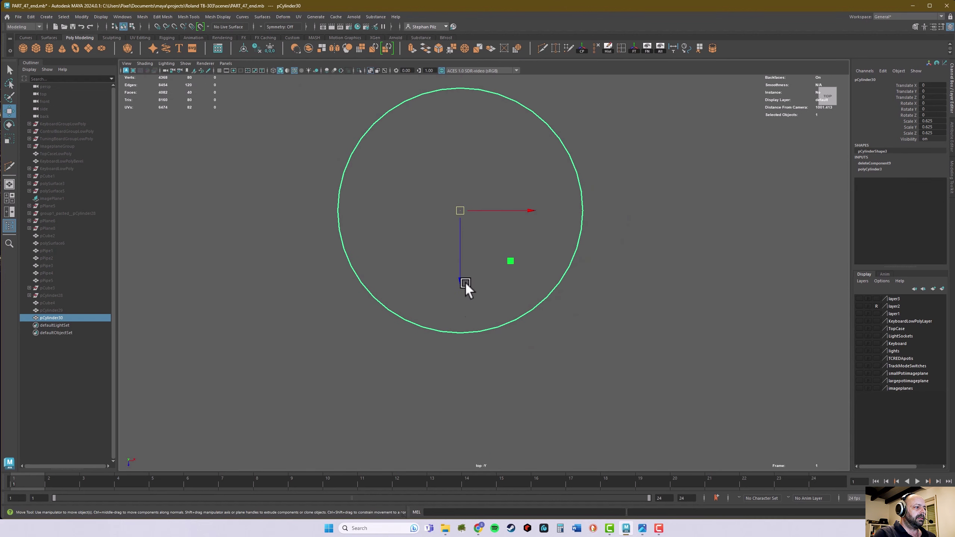
pyautogui.moveTo(461, 330)
pyautogui.mouseDown(button='right')
pyautogui.moveTo(439, 306)
pyautogui.moveTo(459, 322)
pyautogui.mouseUp(button='right')
pyautogui.moveTo(458, 331); pyautogui.dragTo(489, 329)
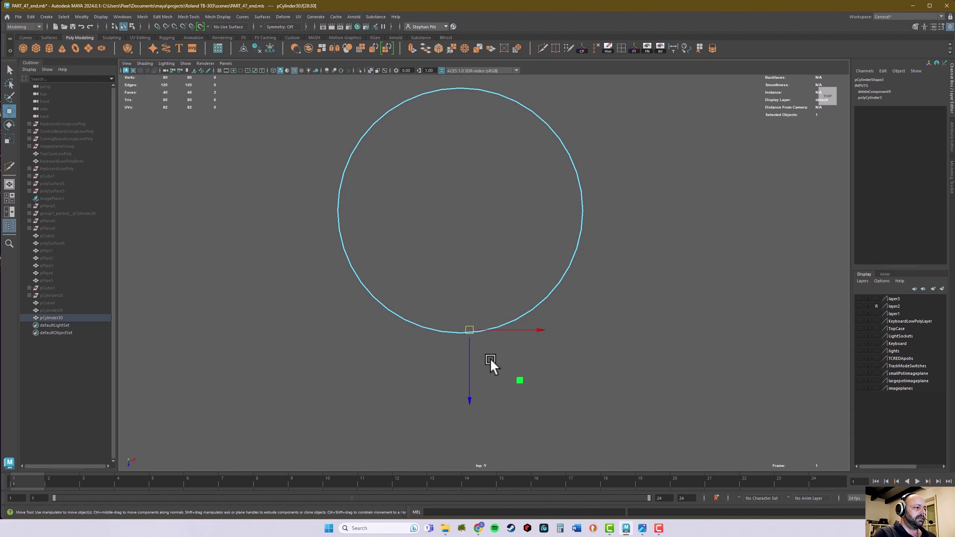
pyautogui.keyDown('shift'); pyautogui.moveTo(435, 303); pyautogui.dragTo(459, 348); pyautogui.keyUp('shift')
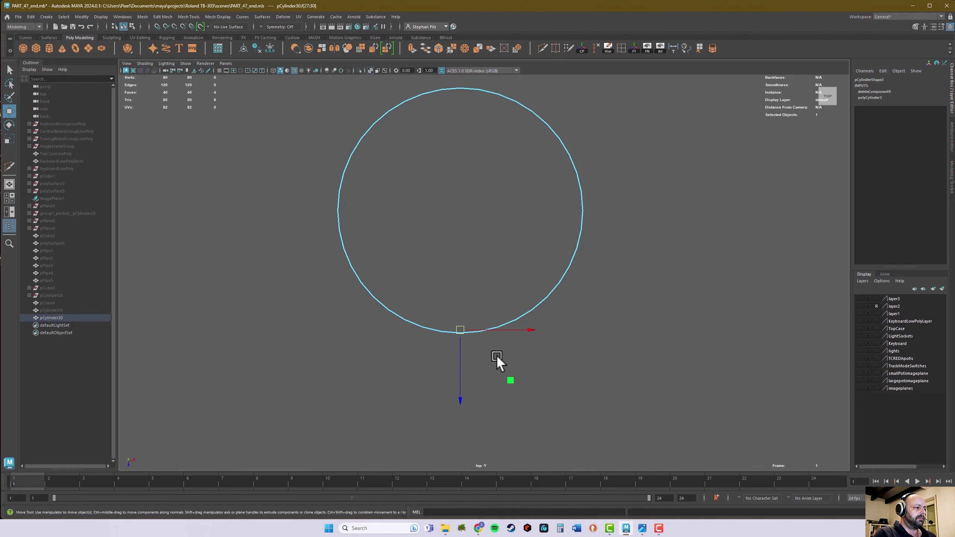
pyautogui.press('space')
pyautogui.press('space')
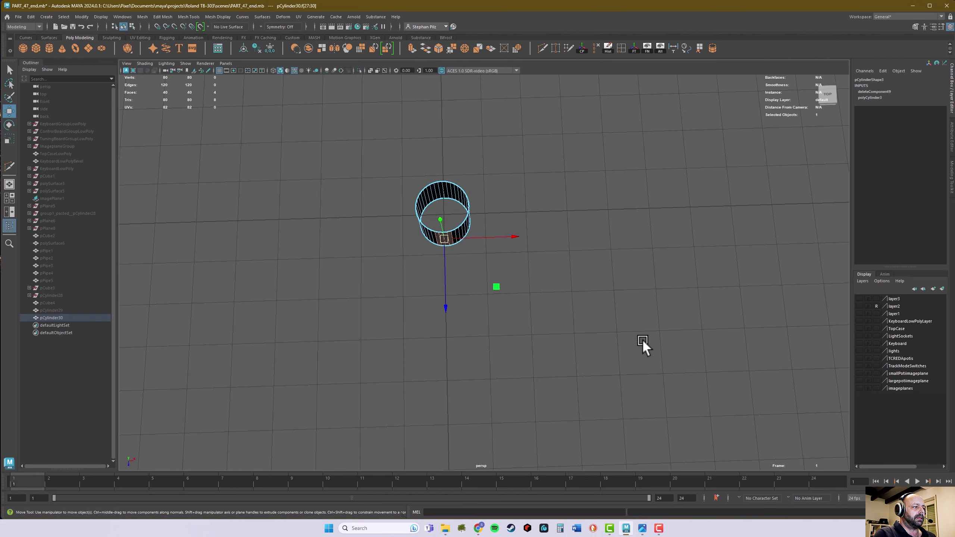
pyautogui.keyDown('alt'); pyautogui.moveTo(644, 345); pyautogui.dragTo(575, 343); pyautogui.keyUp('alt')
pyautogui.keyDown('alt'); pyautogui.moveTo(575, 346); pyautogui.dragTo(750, 377, button='right'); pyautogui.keyUp('alt')
pyautogui.keyDown('alt'); pyautogui.moveTo(640, 341); pyautogui.dragTo(576, 355); pyautogui.keyUp('alt')
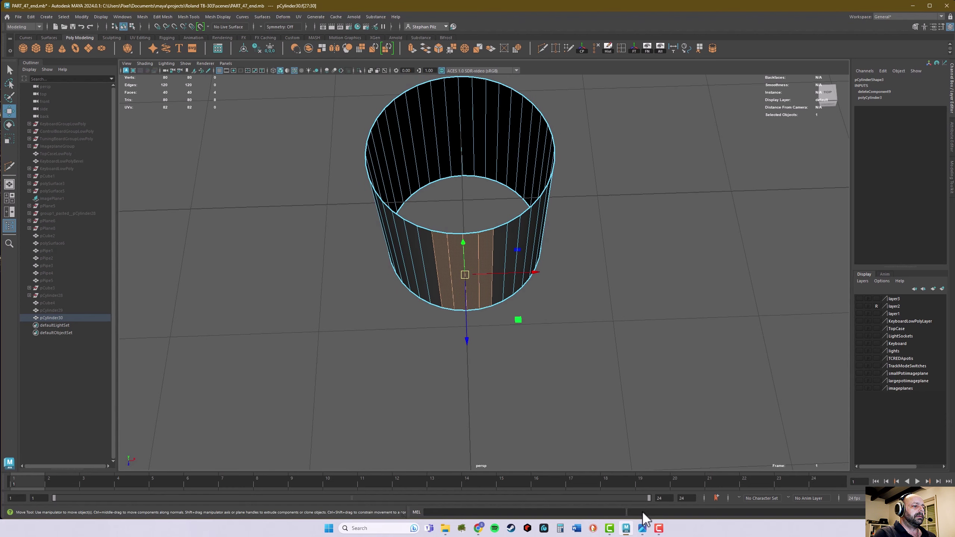
pyautogui.click(642, 528)
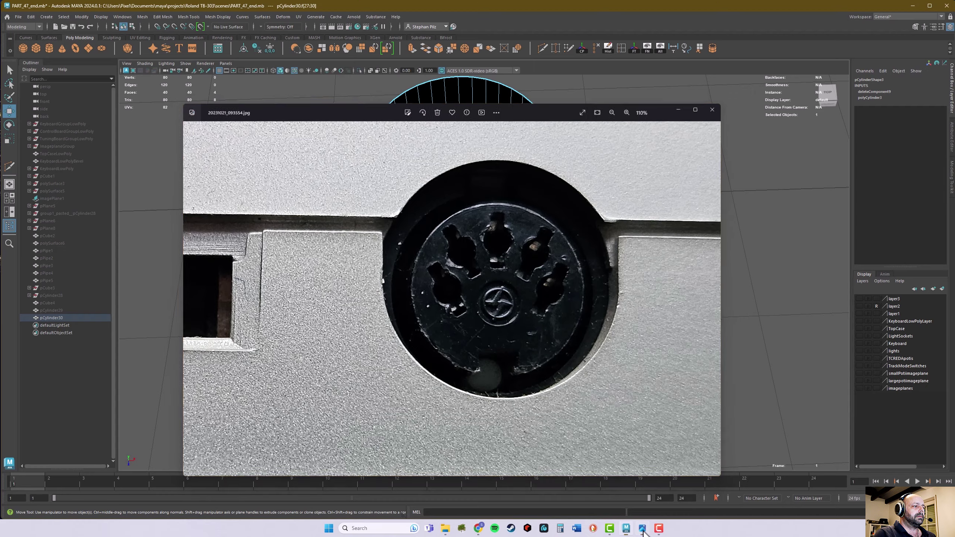
pyautogui.click(642, 528)
pyautogui.keyDown('alt'); pyautogui.moveTo(466, 235); pyautogui.dragTo(455, 230); pyautogui.keyUp('alt')
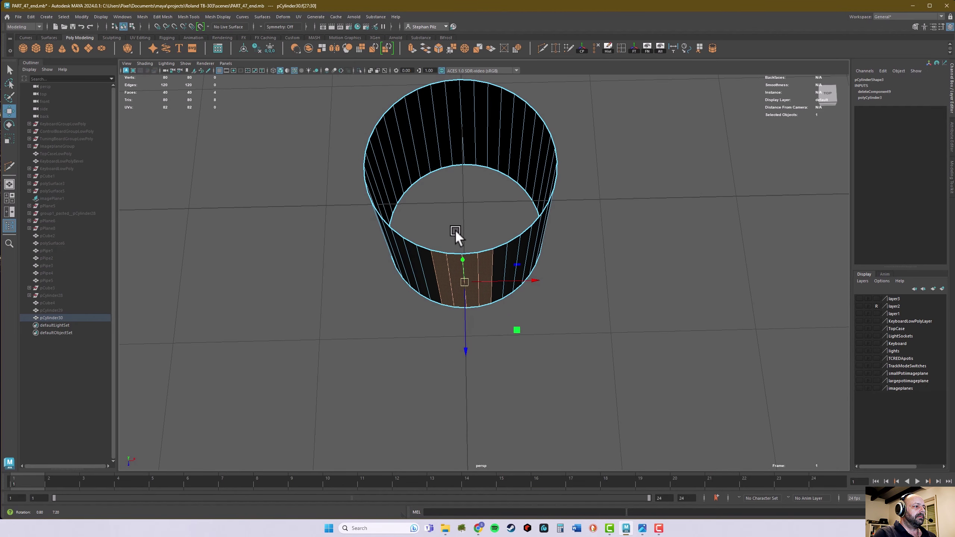
pyautogui.press('Delete')
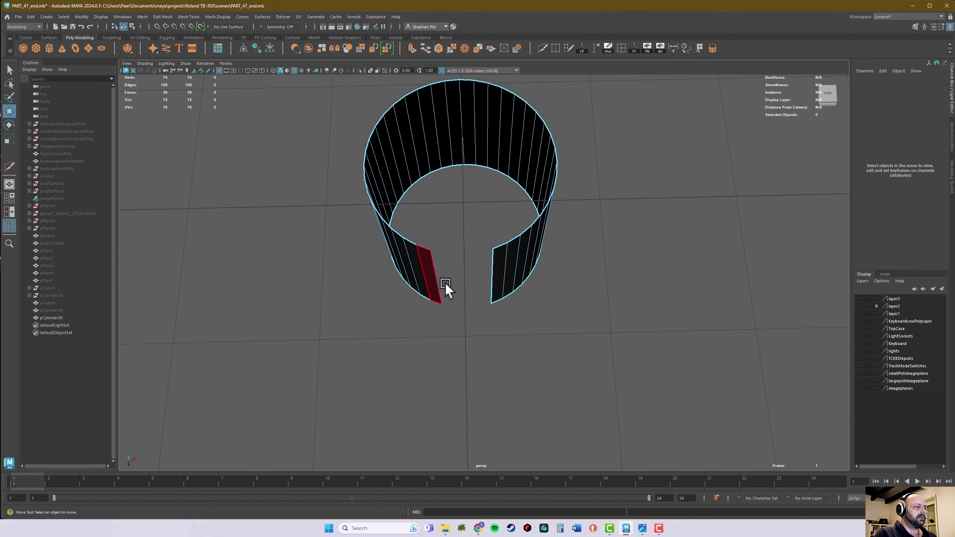
# Extrude the two vertical edges of the gap straight inward along Z to form the side walls of the notch
pyautogui.keyDown('alt'); pyautogui.moveTo(444, 282); pyautogui.dragTo(508, 280, button='right'); pyautogui.keyUp('alt')
pyautogui.moveTo(420, 271); pyautogui.dragTo(433, 249, button='right')
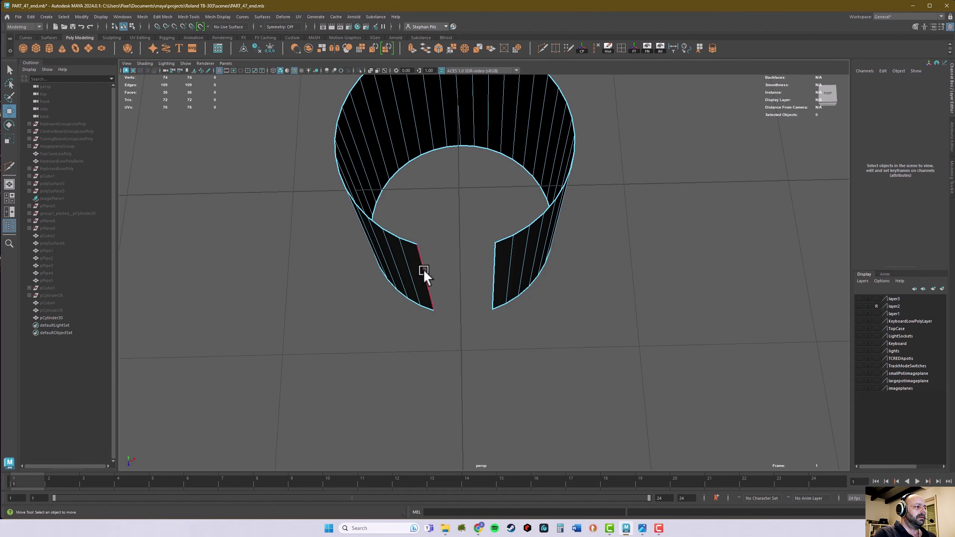
pyautogui.click(423, 270)
pyautogui.keyDown('shift'); pyautogui.click(492, 260); pyautogui.keyUp('shift')
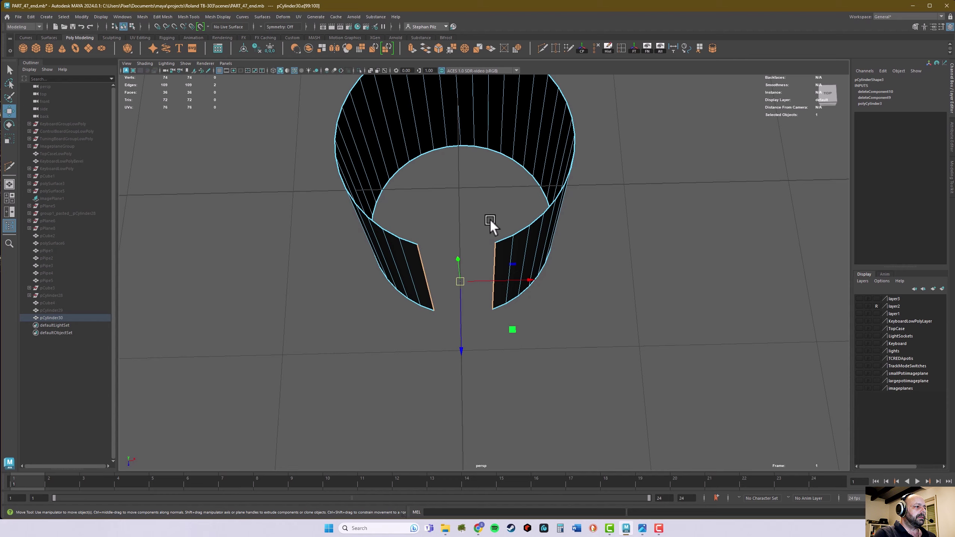
pyautogui.keyDown('alt'); pyautogui.moveTo(489, 220); pyautogui.dragTo(406, 220); pyautogui.keyUp('alt')
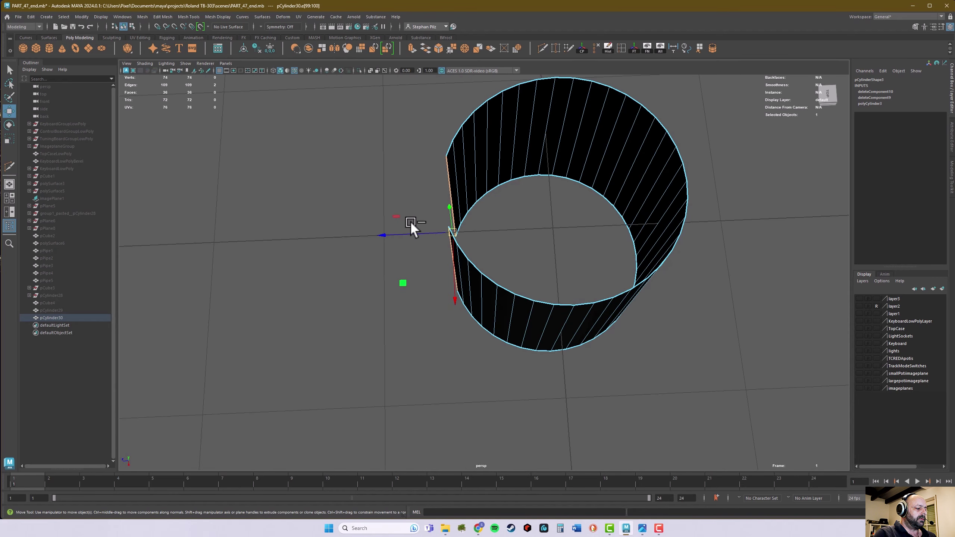
pyautogui.hotkey('ctrl', 'e')
pyautogui.press('w')
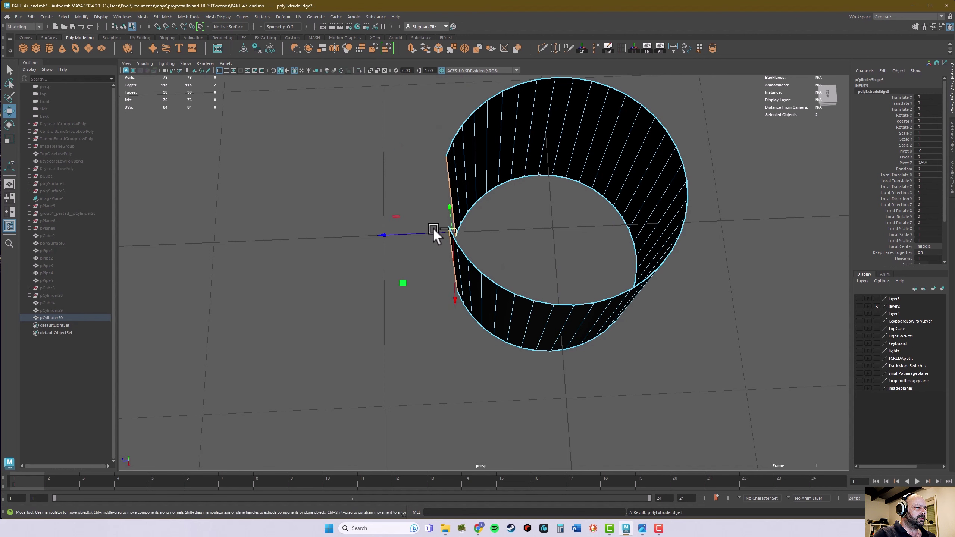
pyautogui.moveTo(432, 227); pyautogui.dragTo(451, 234)
pyautogui.keyDown('alt'); pyautogui.moveTo(515, 245); pyautogui.dragTo(509, 267); pyautogui.keyUp('alt')
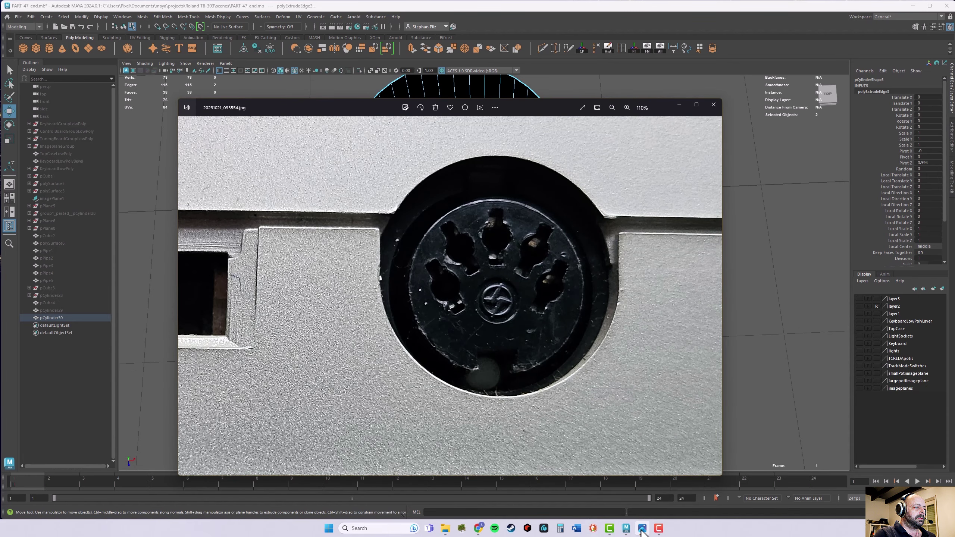
# Bridge the two extruded inner edges to close the back wall of the notch
pyautogui.click(642, 529)
pyautogui.keyDown('alt'); pyautogui.moveTo(526, 356); pyautogui.dragTo(557, 126); pyautogui.keyUp('alt')
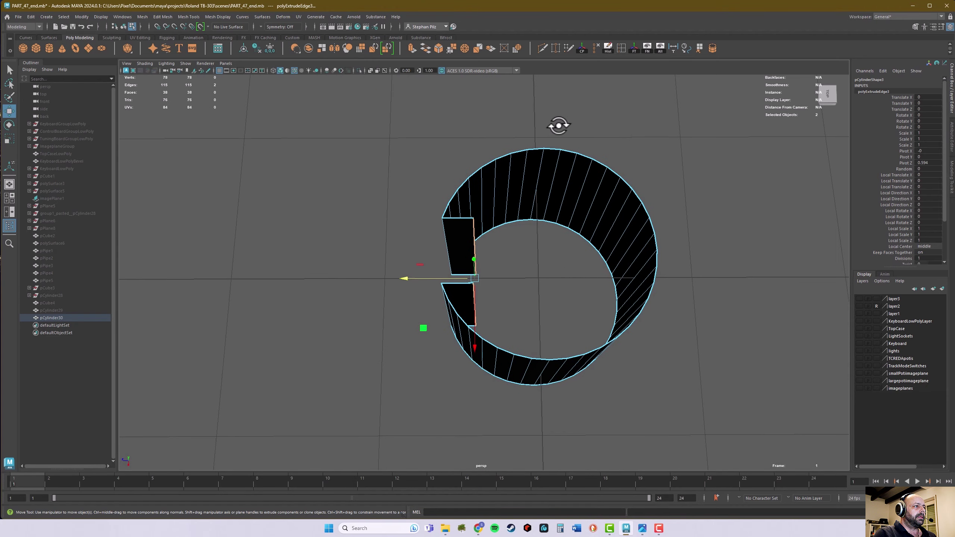
pyautogui.click(425, 49)
pyautogui.keyDown('alt'); pyautogui.moveTo(499, 196); pyautogui.dragTo(625, 198); pyautogui.keyUp('alt')
pyautogui.press('q')
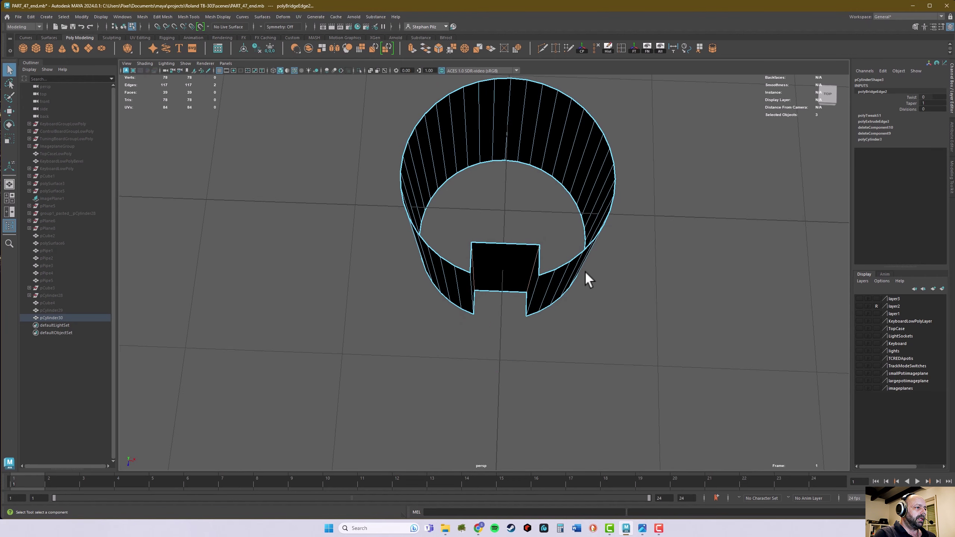
# Narrow the notch by scaling its corner vertices along X in the top view and nudge them along Z
pyautogui.press('space')
pyautogui.press('space')
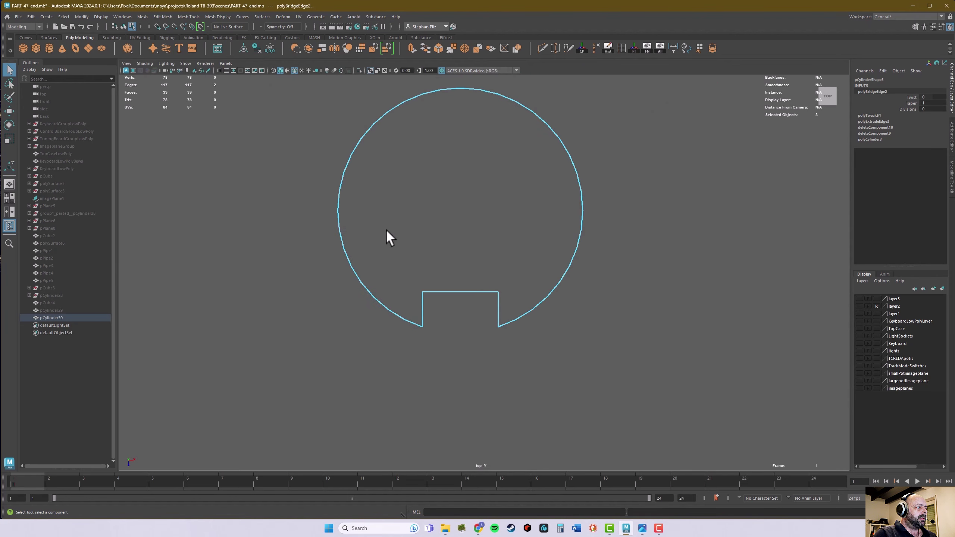
pyautogui.moveTo(458, 281); pyautogui.dragTo(429, 281, button='right')
pyautogui.moveTo(411, 278); pyautogui.dragTo(503, 355)
pyautogui.keyDown('alt'); pyautogui.moveTo(510, 356); pyautogui.dragTo(507, 321, button='middle'); pyautogui.keyUp('alt')
pyautogui.press('r')
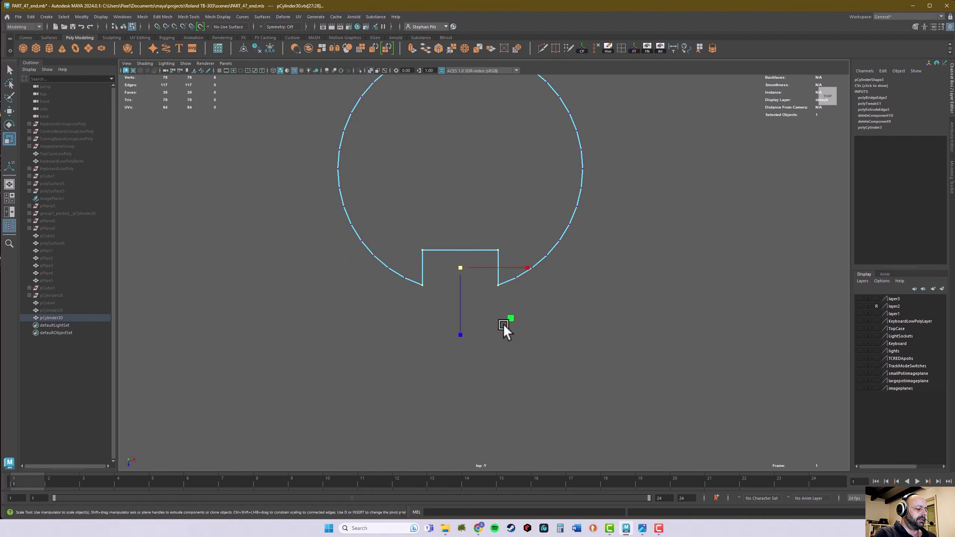
pyautogui.keyDown('alt'); pyautogui.moveTo(504, 323); pyautogui.dragTo(678, 337, button='right'); pyautogui.keyUp('alt')
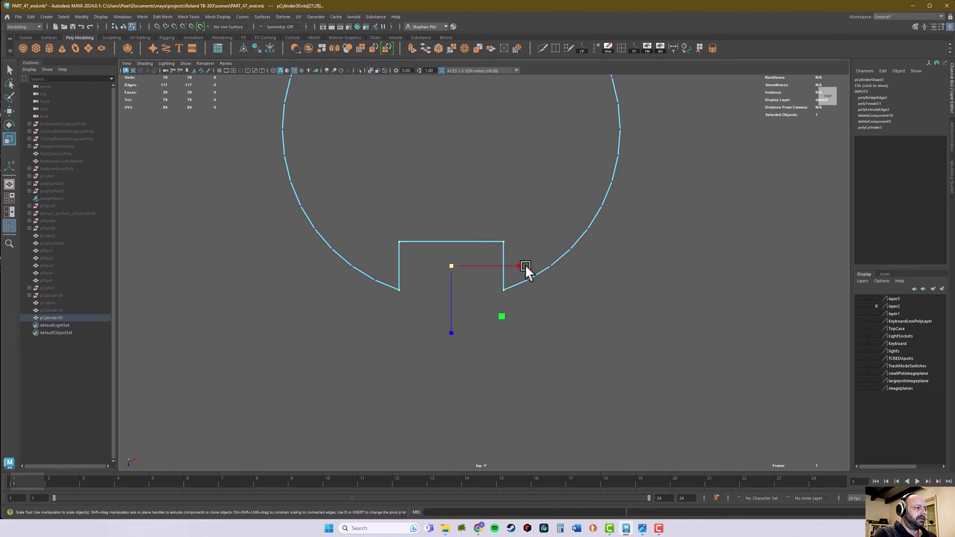
pyautogui.moveTo(520, 265); pyautogui.dragTo(500, 262)
pyautogui.press('w')
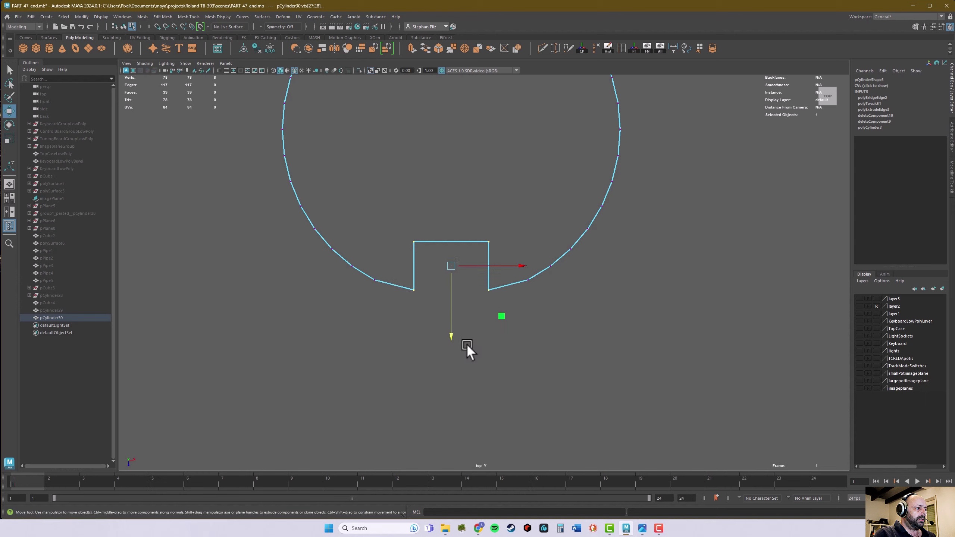
pyautogui.moveTo(452, 337); pyautogui.dragTo(456, 337)
# Compare the notch's width and depth in the perspective view with the socket in the reference photo
pyautogui.press('space')
pyautogui.press('space')
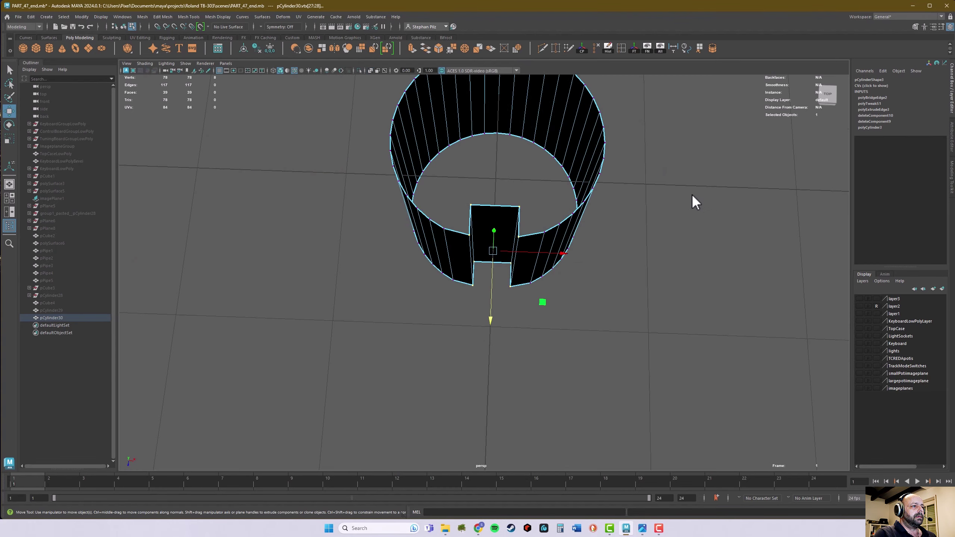
pyautogui.keyDown('alt'); pyautogui.moveTo(691, 194); pyautogui.dragTo(673, 211); pyautogui.keyUp('alt')
pyautogui.click(642, 528)
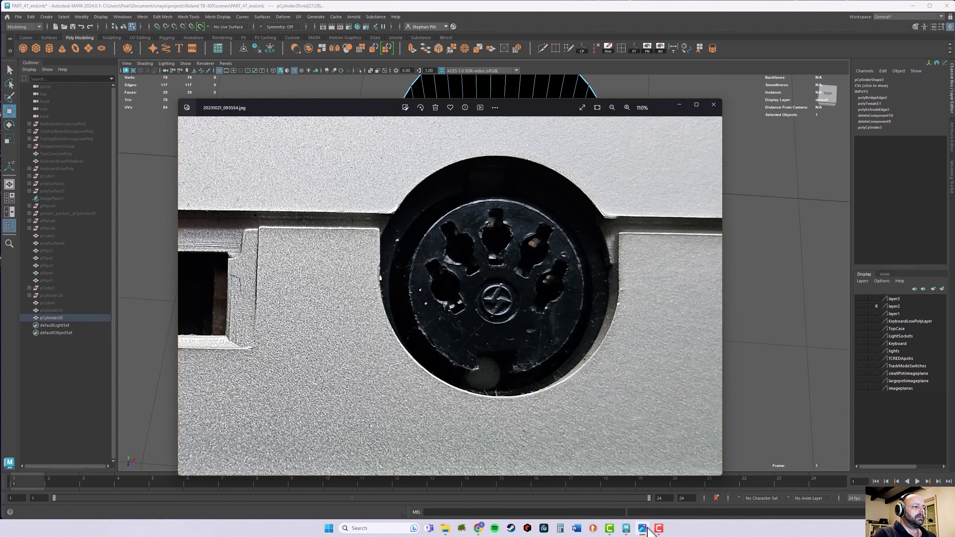
pyautogui.click(643, 528)
pyautogui.keyDown('alt'); pyautogui.moveTo(551, 358); pyautogui.dragTo(540, 314); pyautogui.keyUp('alt')
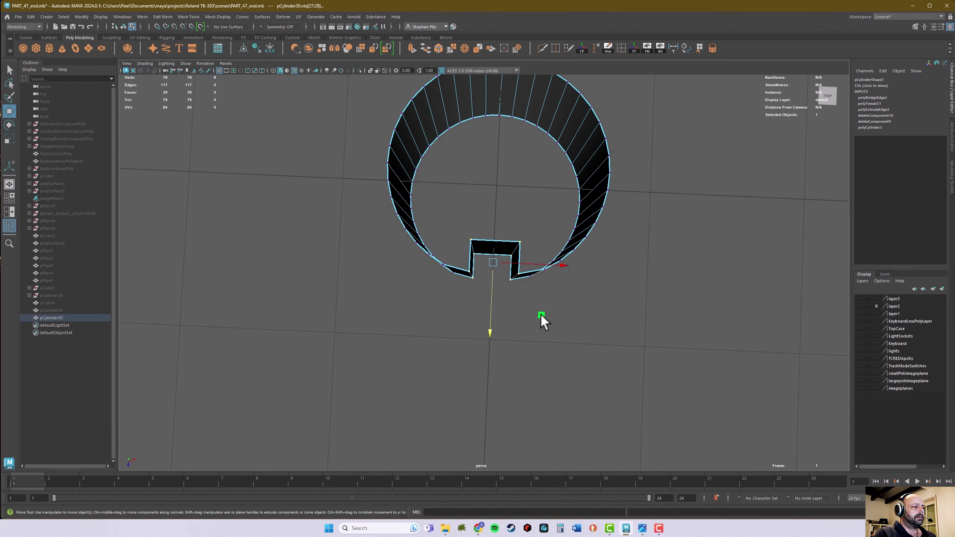
pyautogui.keyDown('alt'); pyautogui.moveTo(507, 212); pyautogui.dragTo(512, 219); pyautogui.keyUp('alt')
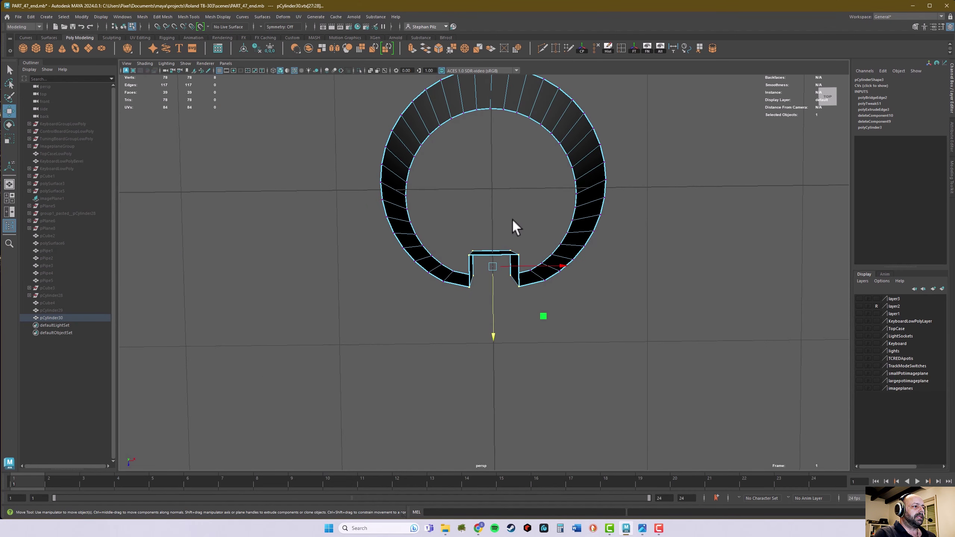
pyautogui.click(552, 373)
# Extrude the cylinder's upper border edges inward with a Local Translate Z of -0.065 and 2 divisions to form the rim
pyautogui.keyDown('alt'); pyautogui.moveTo(552, 373); pyautogui.dragTo(550, 312); pyautogui.keyUp('alt')
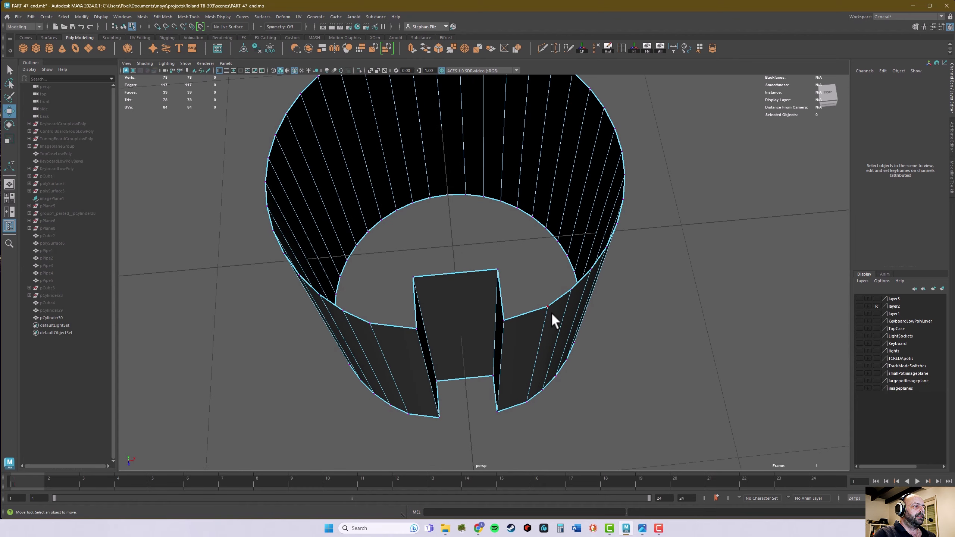
pyautogui.moveTo(551, 312); pyautogui.dragTo(560, 288, button='right')
pyautogui.doubleClick(560, 297)
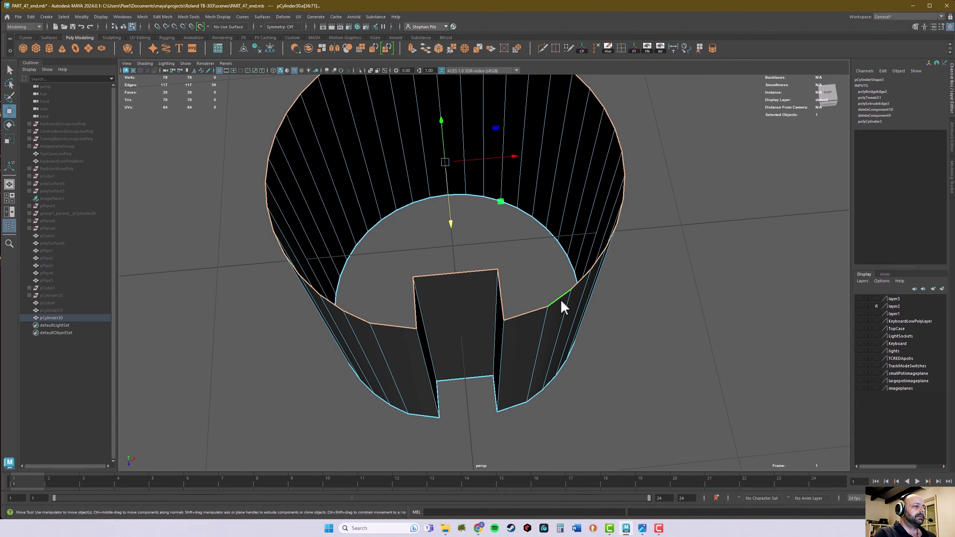
pyautogui.keyDown('alt'); pyautogui.moveTo(560, 298); pyautogui.dragTo(637, 294); pyautogui.keyUp('alt')
pyautogui.hotkey('ctrl', 'e')
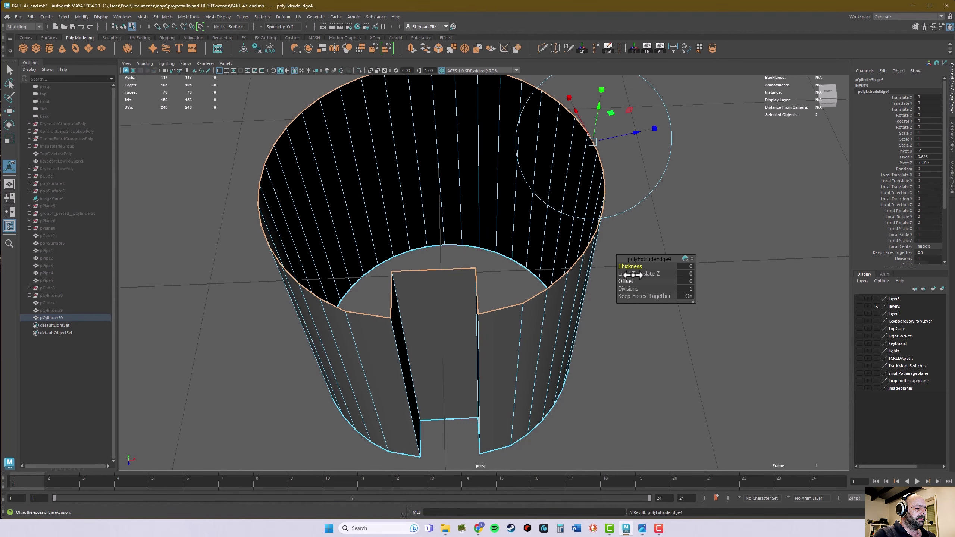
pyautogui.moveTo(636, 134); pyautogui.dragTo(620, 139)
pyautogui.click(691, 288)
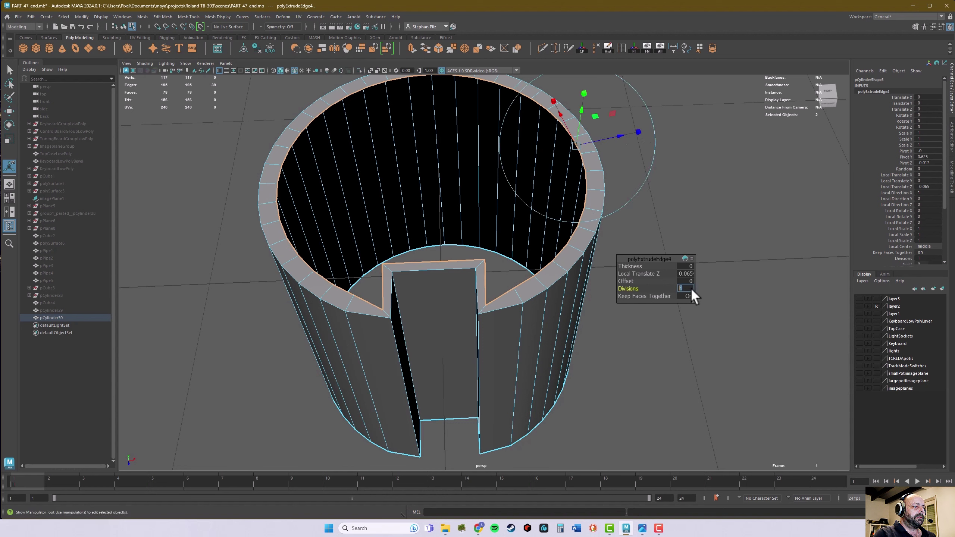
pyautogui.write('2')
pyautogui.press('Return')
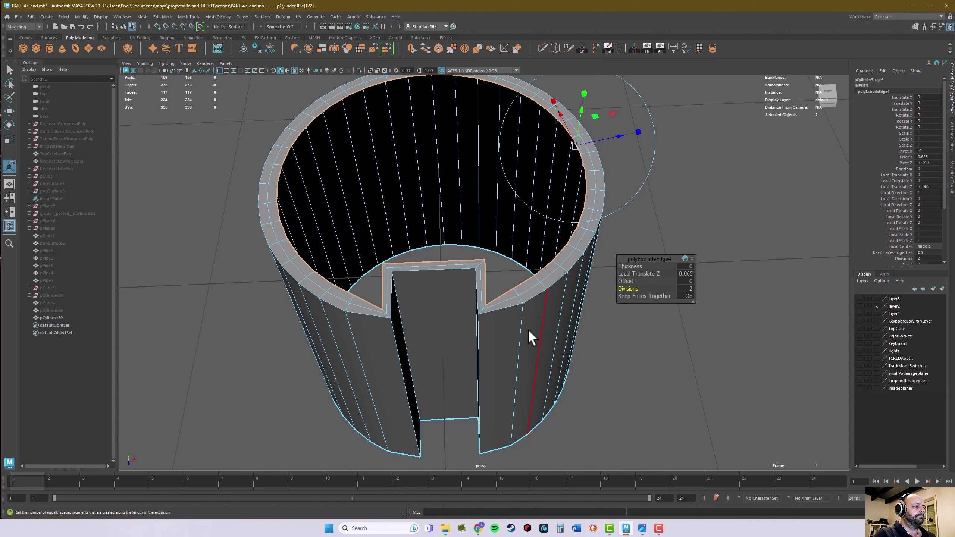
pyautogui.keyDown('alt'); pyautogui.moveTo(522, 316); pyautogui.dragTo(516, 320); pyautogui.keyUp('alt')
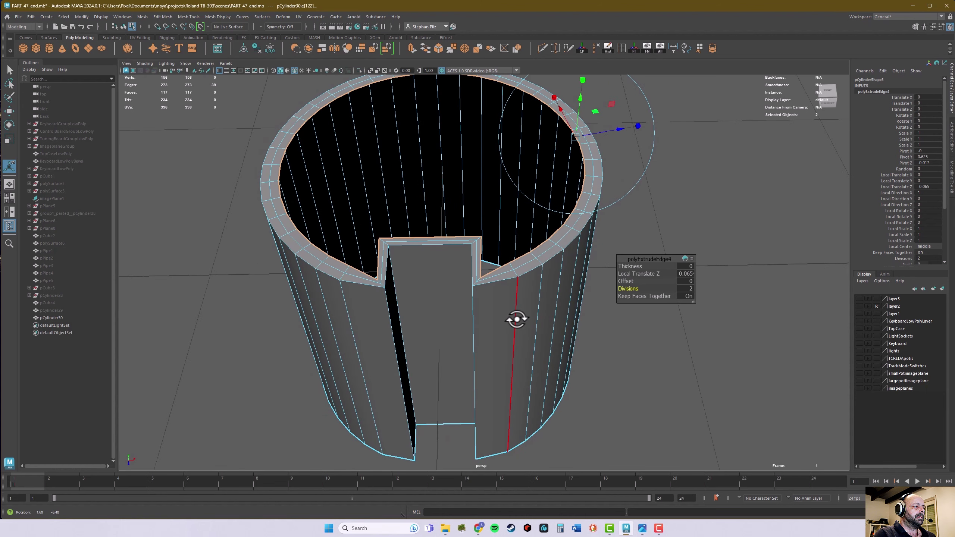
pyautogui.keyDown('alt'); pyautogui.moveTo(519, 392); pyautogui.dragTo(519, 386, button='middle'); pyautogui.keyUp('alt')
pyautogui.press('q')
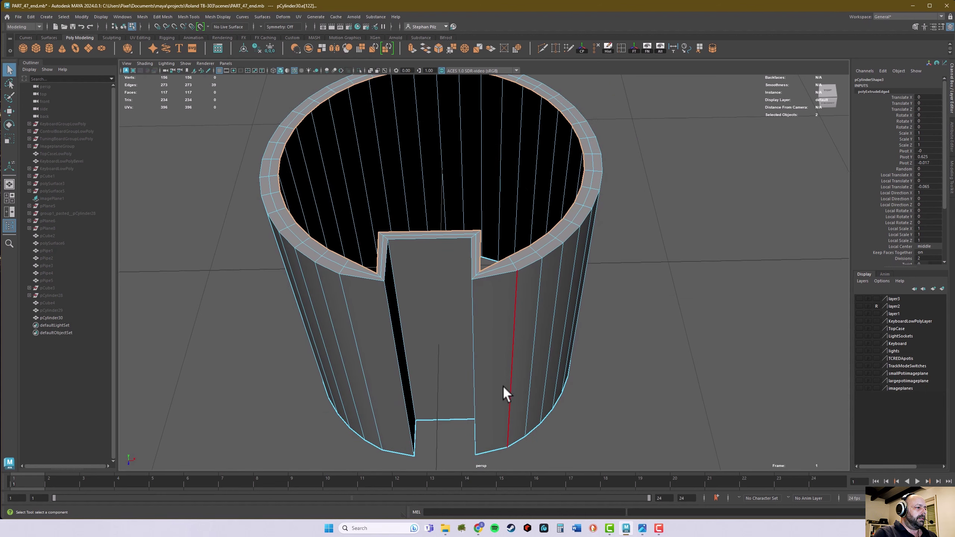
# Select the outer edge loop of the cylinder's upper rim, including the stretch that follows the notch
pyautogui.keyDown('alt'); pyautogui.moveTo(505, 392); pyautogui.dragTo(500, 311); pyautogui.keyUp('alt')
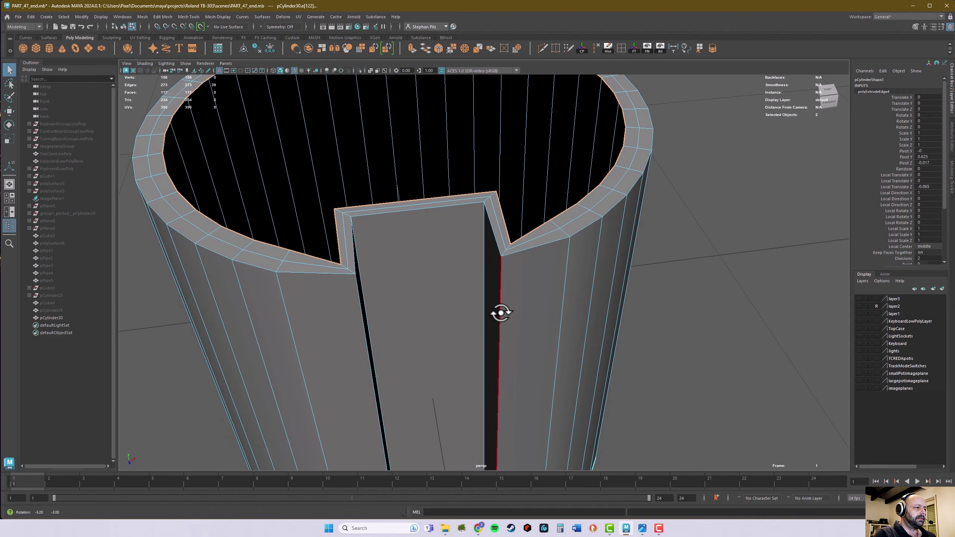
pyautogui.doubleClick(544, 244)
pyautogui.keyDown('alt'); pyautogui.moveTo(545, 245); pyautogui.dragTo(625, 272); pyautogui.keyUp('alt')
pyautogui.keyDown('alt'); pyautogui.moveTo(624, 272); pyautogui.dragTo(737, 283, button='right'); pyautogui.keyUp('alt')
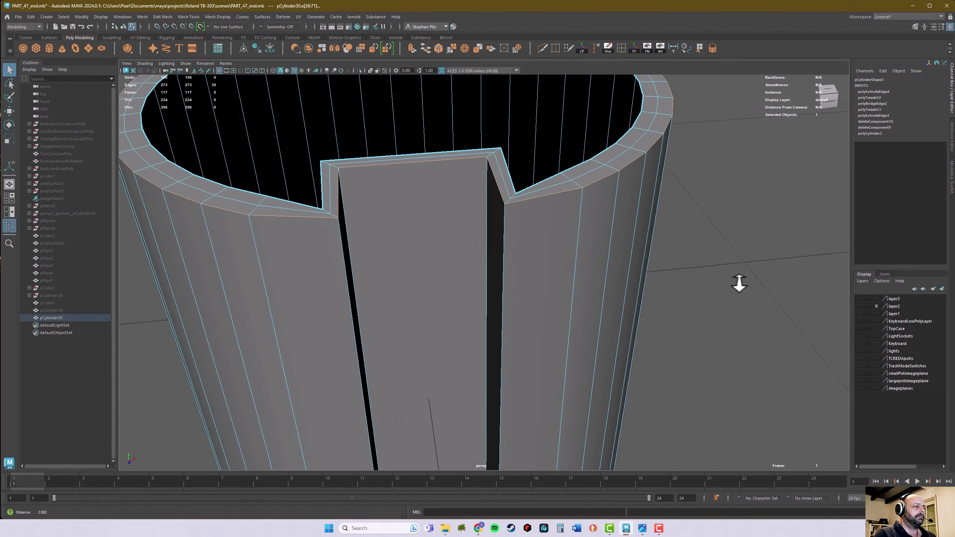
# Add the notch's vertical corner edges to the rim selection and check the complete selection in wireframe
pyautogui.keyDown('alt'); pyautogui.moveTo(572, 290); pyautogui.dragTo(519, 287); pyautogui.keyUp('alt')
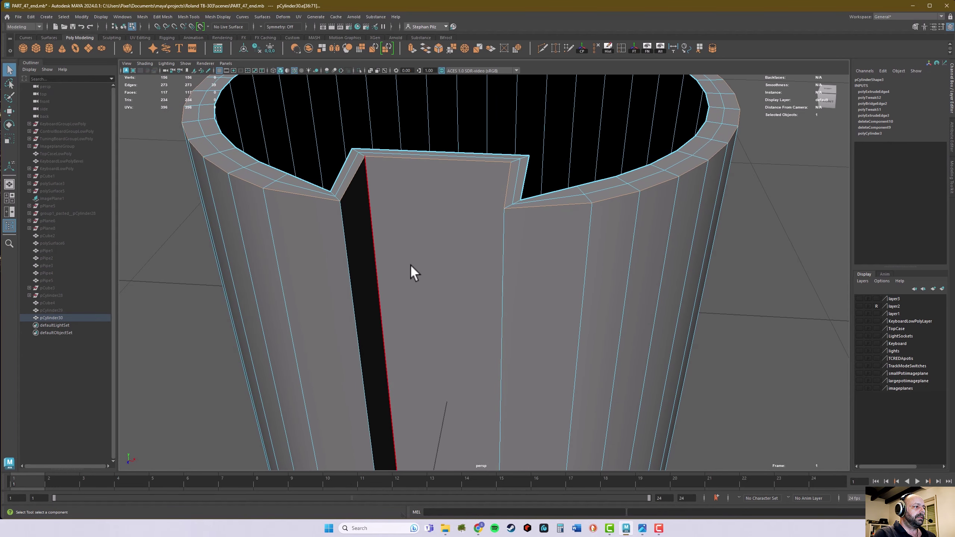
pyautogui.keyDown('shift'); pyautogui.click(347, 245); pyautogui.keyUp('shift')
pyautogui.keyDown('shift'); pyautogui.click(373, 226); pyautogui.keyUp('shift')
pyautogui.keyDown('alt'); pyautogui.moveTo(419, 240); pyautogui.dragTo(646, 222); pyautogui.keyUp('alt')
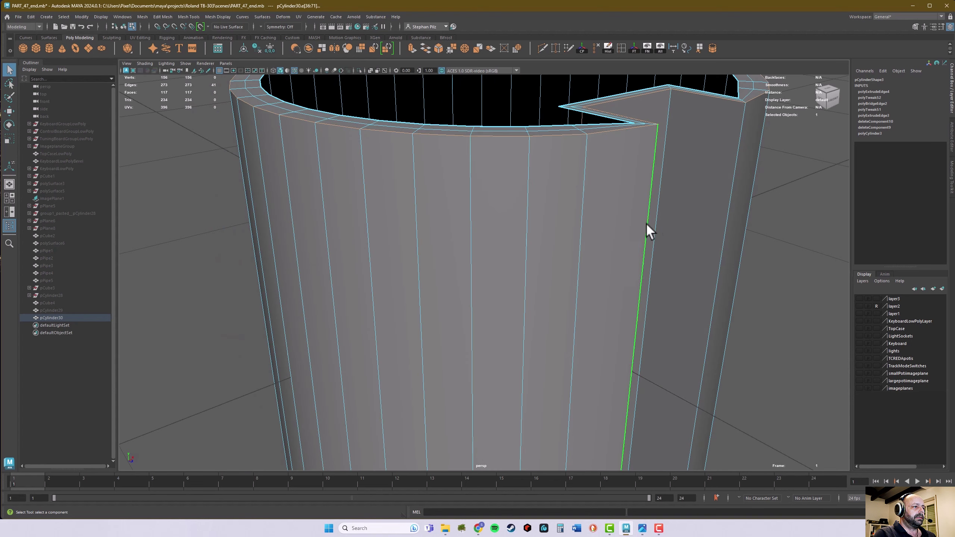
pyautogui.keyDown('shift'); pyautogui.click(665, 120); pyautogui.keyUp('shift')
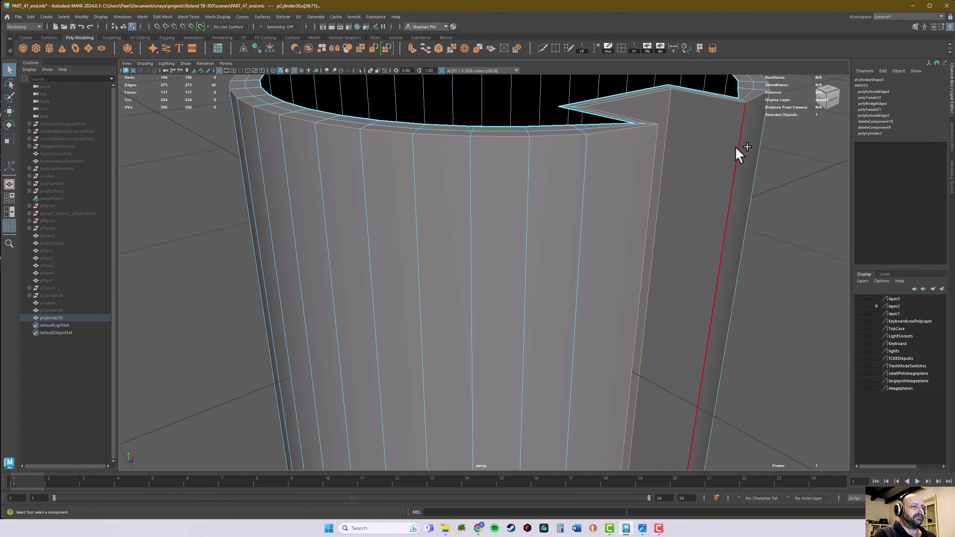
pyautogui.keyDown('shift'); pyautogui.click(737, 147); pyautogui.keyUp('shift')
pyautogui.moveTo(806, 226)
pyautogui.keyDown('alt'); pyautogui.mouseDown()
pyautogui.moveTo(523, 314)
pyautogui.moveTo(507, 303)
pyautogui.moveTo(522, 290)
pyautogui.moveTo(428, 259)
pyautogui.moveTo(581, 312)
pyautogui.mouseUp(); pyautogui.keyUp('alt')
pyautogui.press('4')
pyautogui.moveTo(666, 327)
pyautogui.keyDown('alt'); pyautogui.mouseDown()
pyautogui.moveTo(649, 316)
pyautogui.moveTo(624, 320)
pyautogui.moveTo(624, 328)
pyautogui.moveTo(682, 335)
pyautogui.mouseUp(); pyautogui.keyUp('alt')
pyautogui.press('5')
pyautogui.keyDown('alt'); pyautogui.moveTo(682, 334); pyautogui.dragTo(746, 340, button='right'); pyautogui.keyUp('alt')
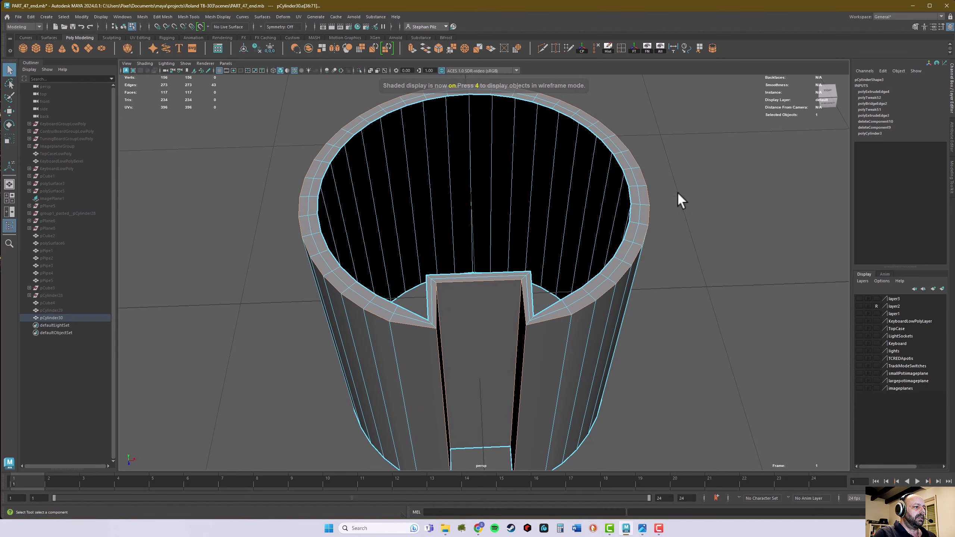
# Bevel the selected rim and notch edges with a Fraction of 0.5
pyautogui.click(438, 48)
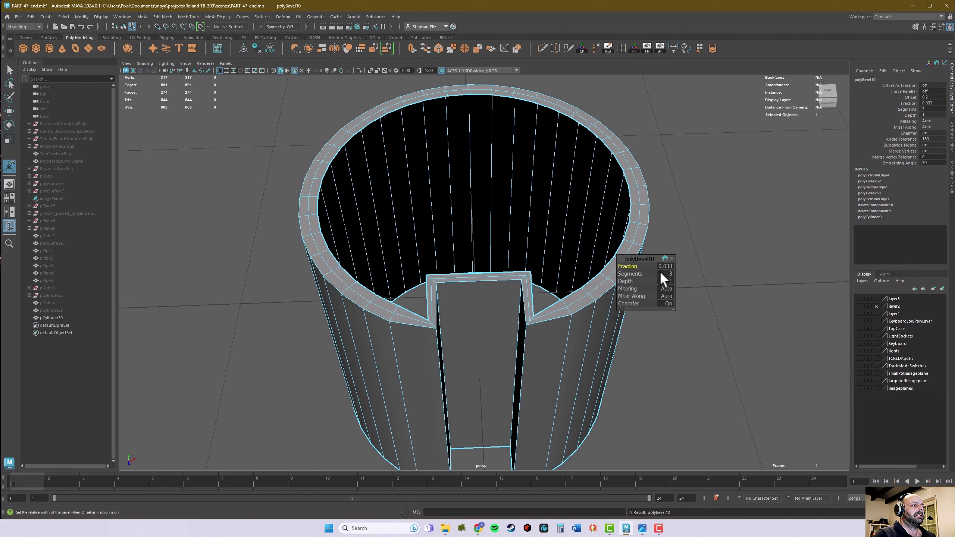
pyautogui.click(667, 265)
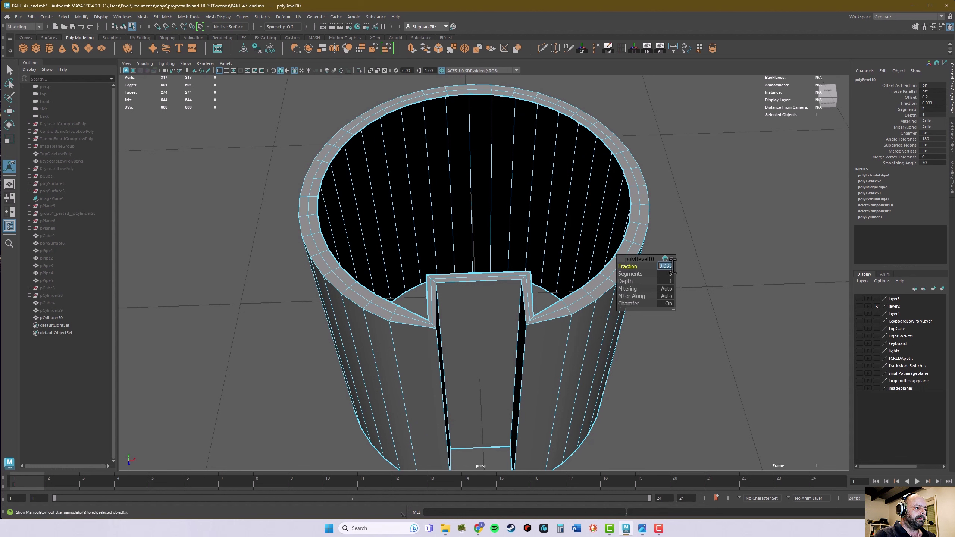
pyautogui.write('.1')
pyautogui.press('Return')
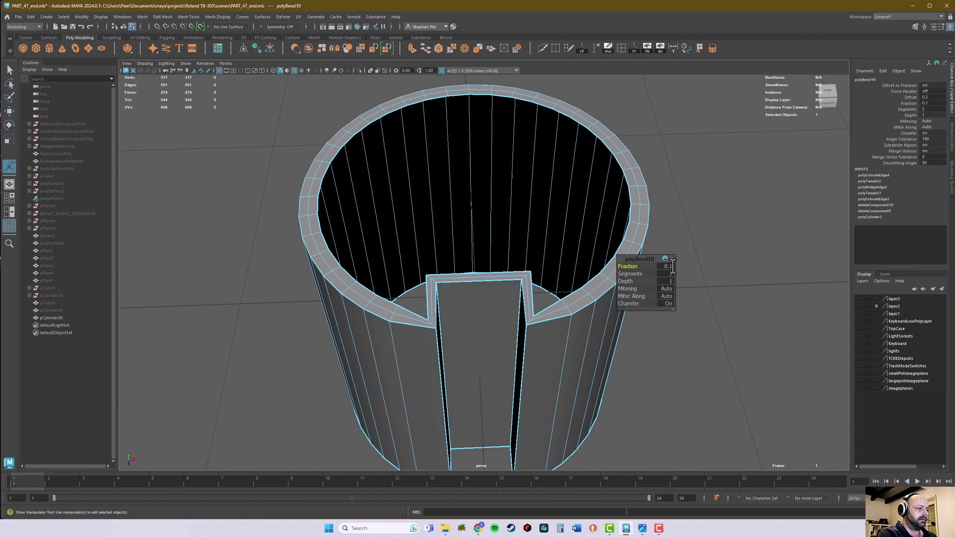
pyautogui.write('1')
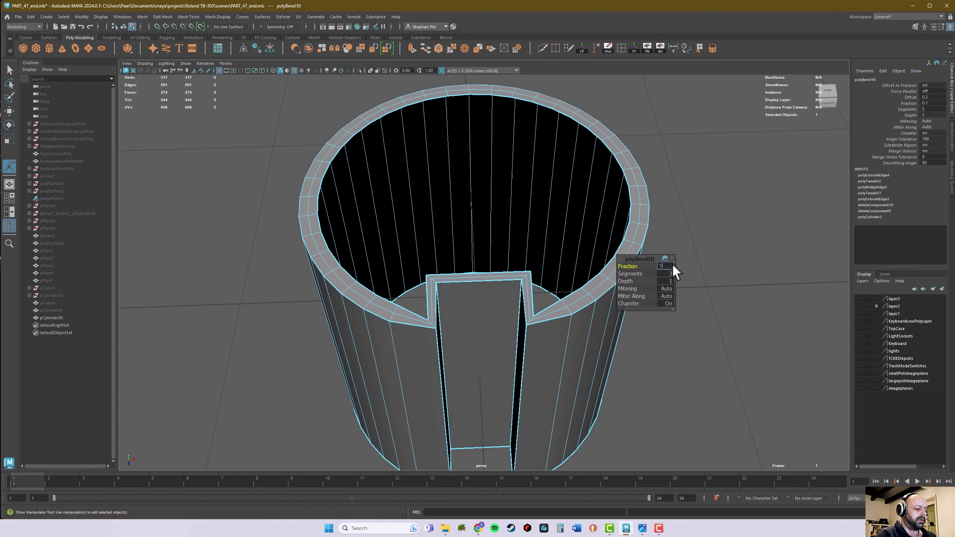
pyautogui.press('Return')
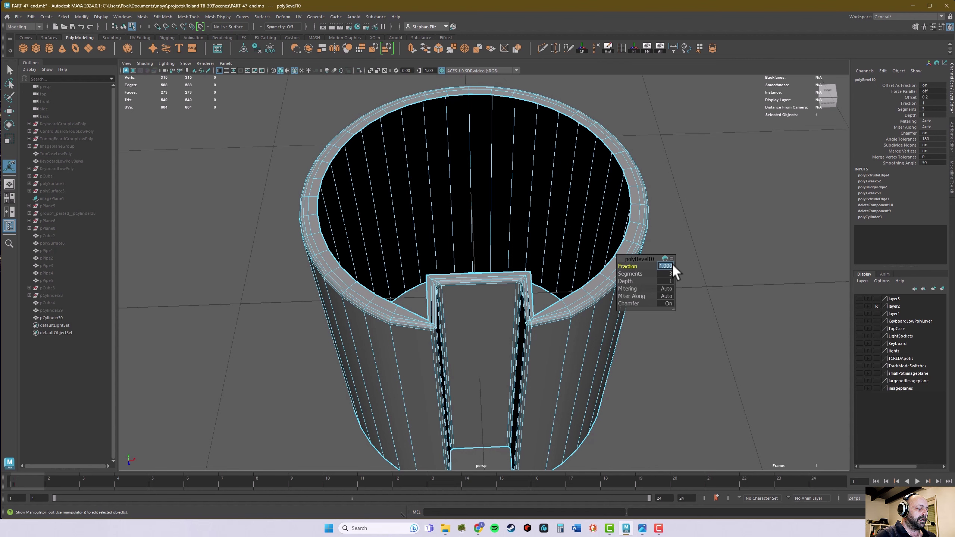
pyautogui.write('.5')
pyautogui.press('Return')
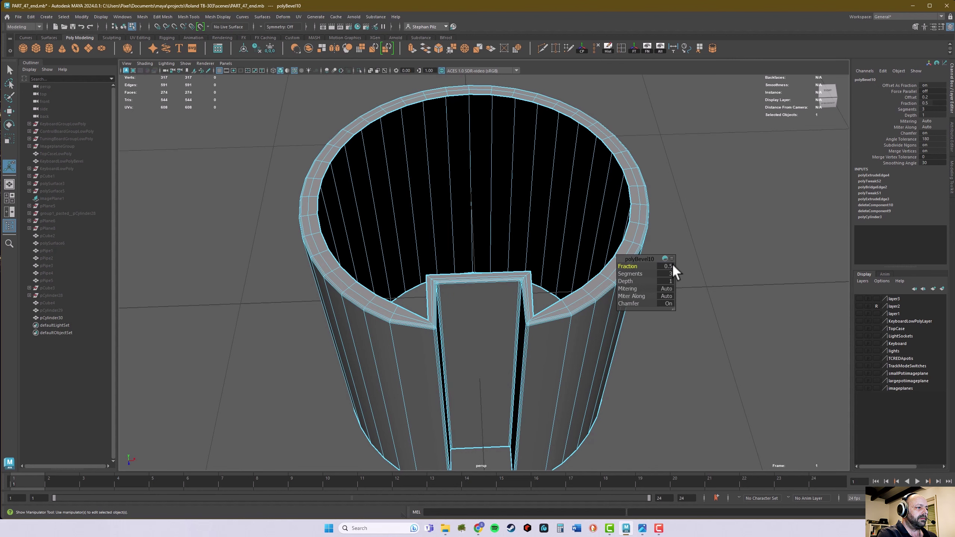
pyautogui.click(746, 273)
pyautogui.keyDown('alt'); pyautogui.moveTo(714, 299); pyautogui.dragTo(692, 291); pyautogui.keyUp('alt')
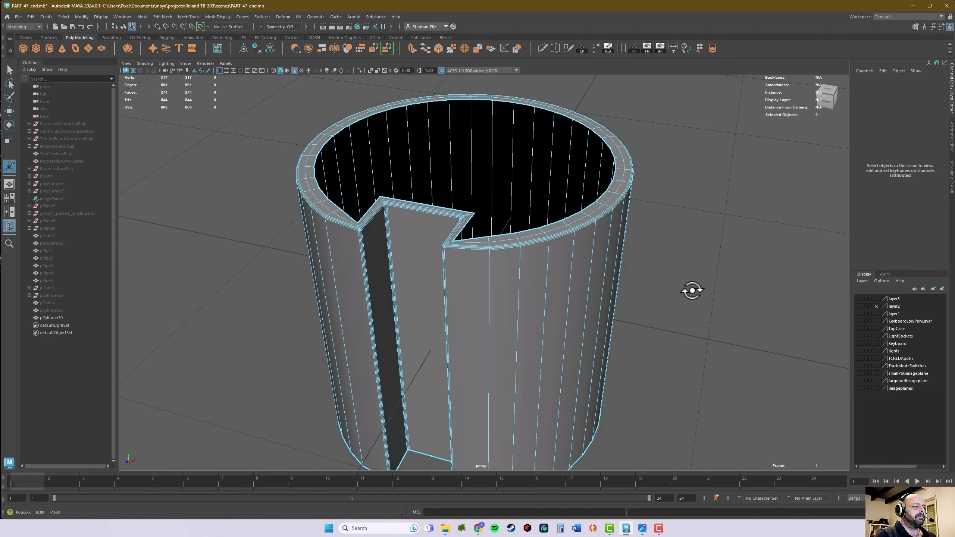
# Return the cylinder to object mode, turn off the wireframe overlay and inspect the bevelled rim and notch
pyautogui.moveTo(628, 273); pyautogui.dragTo(656, 268, button='right')
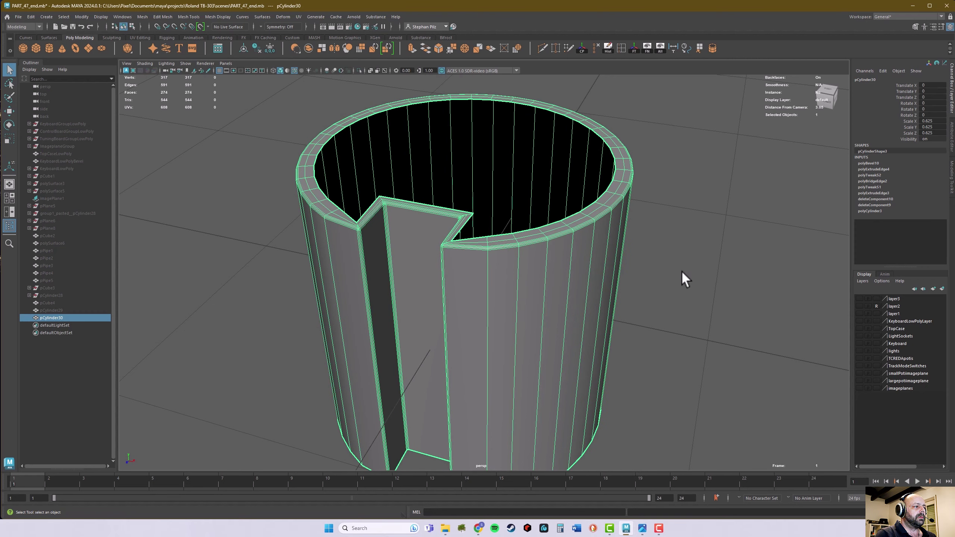
pyautogui.click(690, 267)
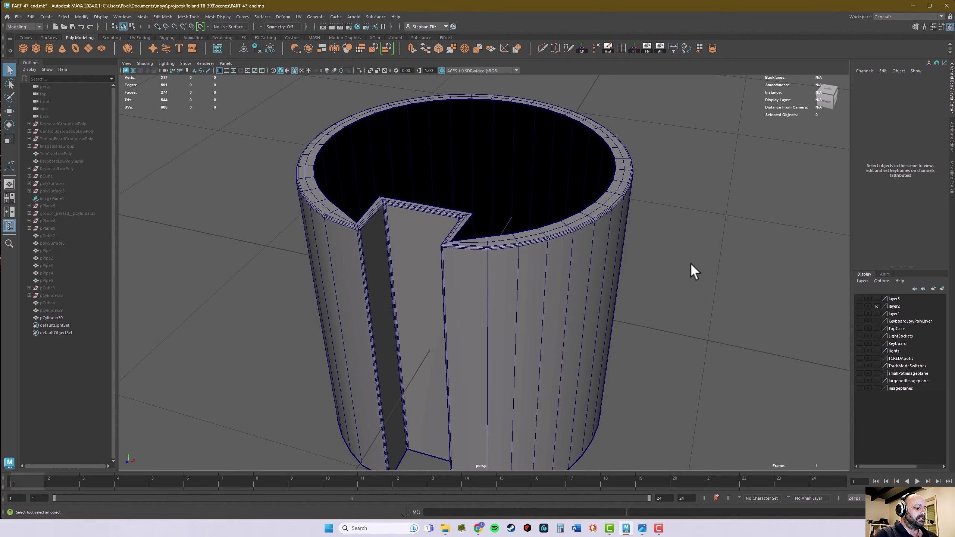
pyautogui.hotkey('alt', '5')
pyautogui.keyDown('alt'); pyautogui.moveTo(691, 262); pyautogui.dragTo(628, 276); pyautogui.keyUp('alt')
pyautogui.keyDown('alt'); pyautogui.moveTo(628, 276); pyautogui.dragTo(396, 280, button='right'); pyautogui.keyUp('alt')
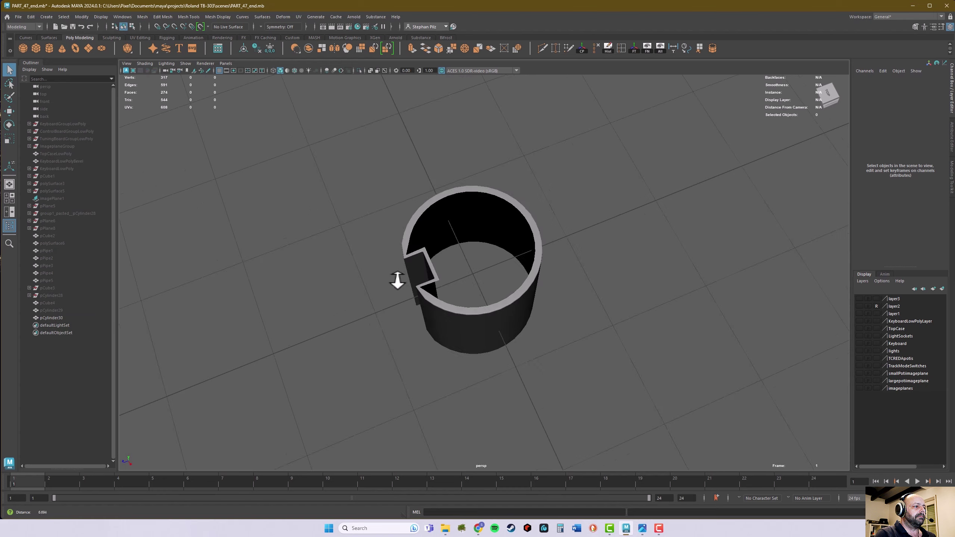
pyautogui.keyDown('alt'); pyautogui.moveTo(396, 279); pyautogui.dragTo(561, 348); pyautogui.keyUp('alt')
# Apply Soften/Harden Edges to the notched cylinder and check its shading from several sides
pyautogui.click(565, 332)
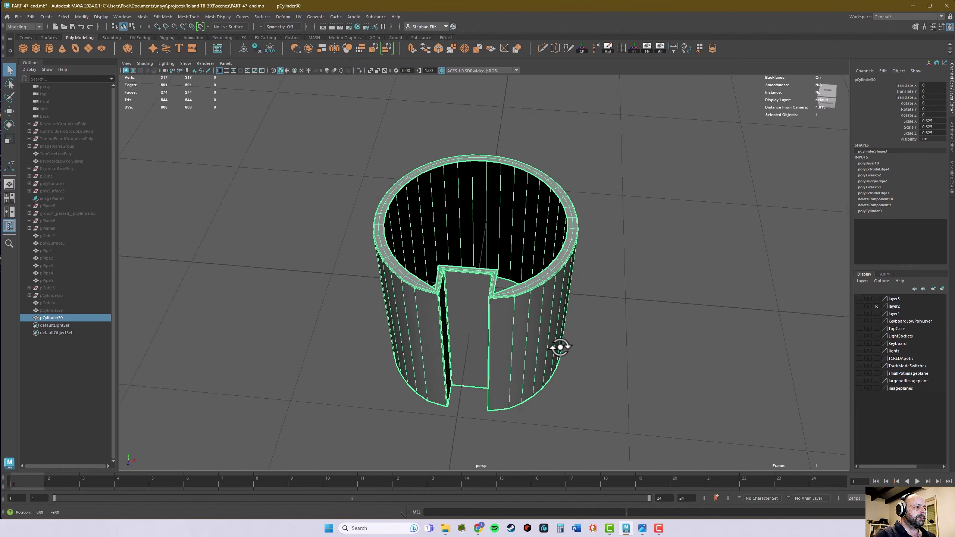
pyautogui.scroll(3, 637, 354)
pyautogui.keyDown('alt'); pyautogui.moveTo(638, 354); pyautogui.dragTo(618, 268); pyautogui.keyUp('alt')
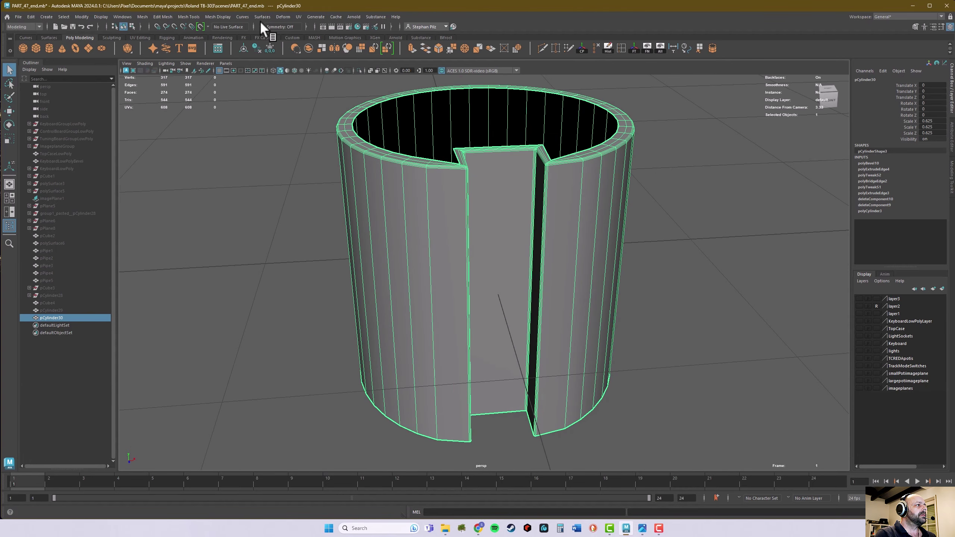
pyautogui.click(218, 16)
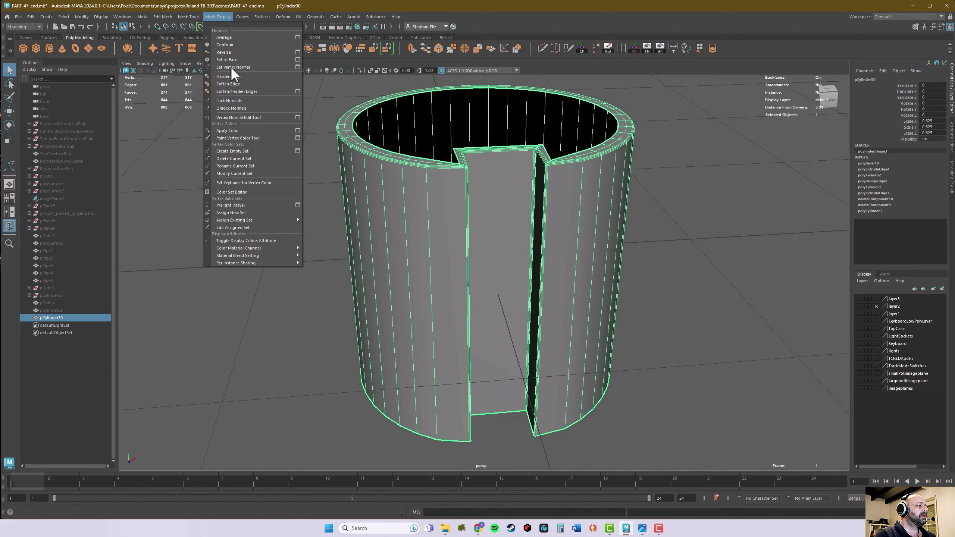
pyautogui.click(233, 91)
pyautogui.keyDown('alt'); pyautogui.moveTo(706, 237); pyautogui.dragTo(639, 222); pyautogui.keyUp('alt')
pyautogui.click(706, 217)
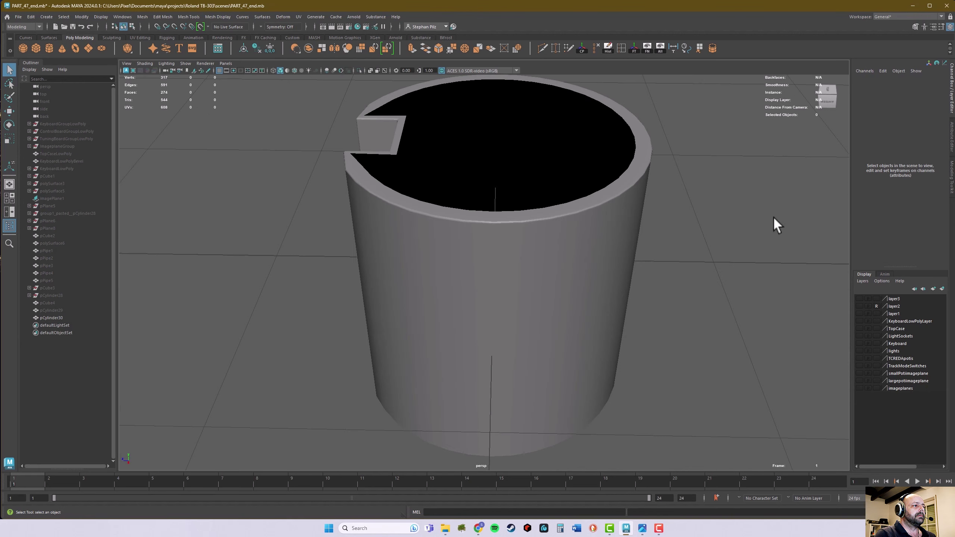
pyautogui.keyDown('alt'); pyautogui.moveTo(774, 218); pyautogui.dragTo(506, 232, button='right'); pyautogui.keyUp('alt')
pyautogui.keyDown('alt'); pyautogui.moveTo(505, 233); pyautogui.dragTo(459, 297); pyautogui.keyUp('alt')
pyautogui.click(481, 293)
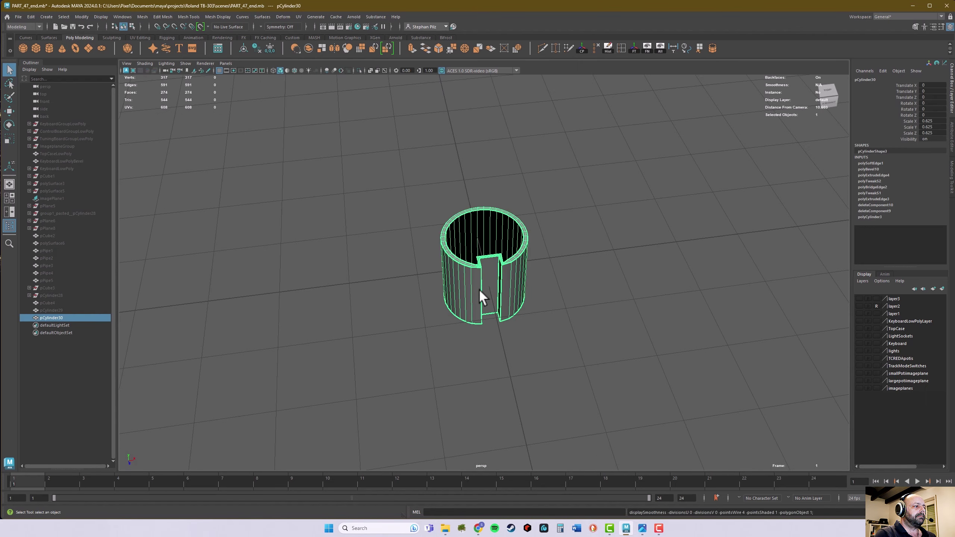
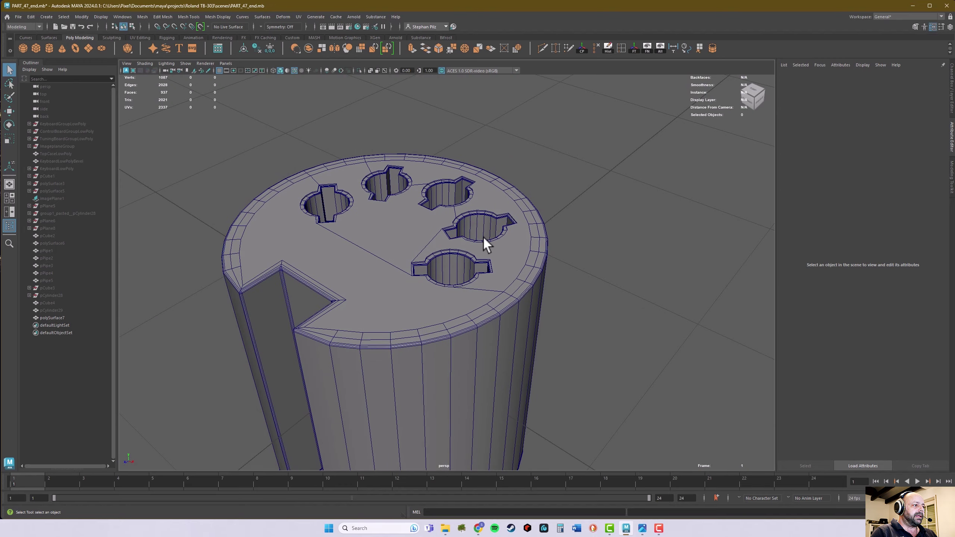
# Examine the socket's five pin holes and the bevelled edges around one hole's rim
pyautogui.keyDown('alt'); pyautogui.moveTo(482, 236); pyautogui.dragTo(520, 256); pyautogui.keyUp('alt')
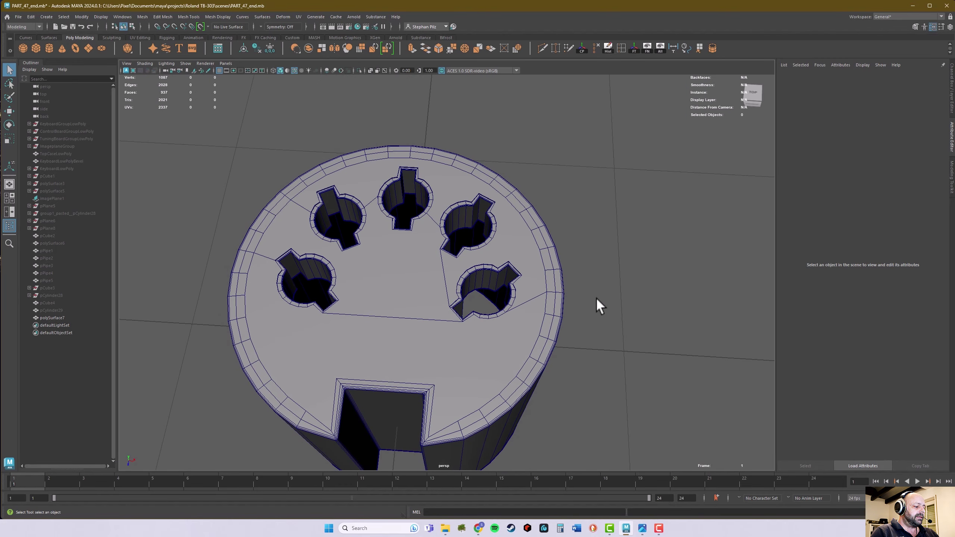
pyautogui.keyDown('alt'); pyautogui.moveTo(661, 273); pyautogui.dragTo(547, 280); pyautogui.keyUp('alt')
pyautogui.keyDown('alt'); pyautogui.moveTo(547, 280); pyautogui.dragTo(432, 297, button='right'); pyautogui.keyUp('alt')
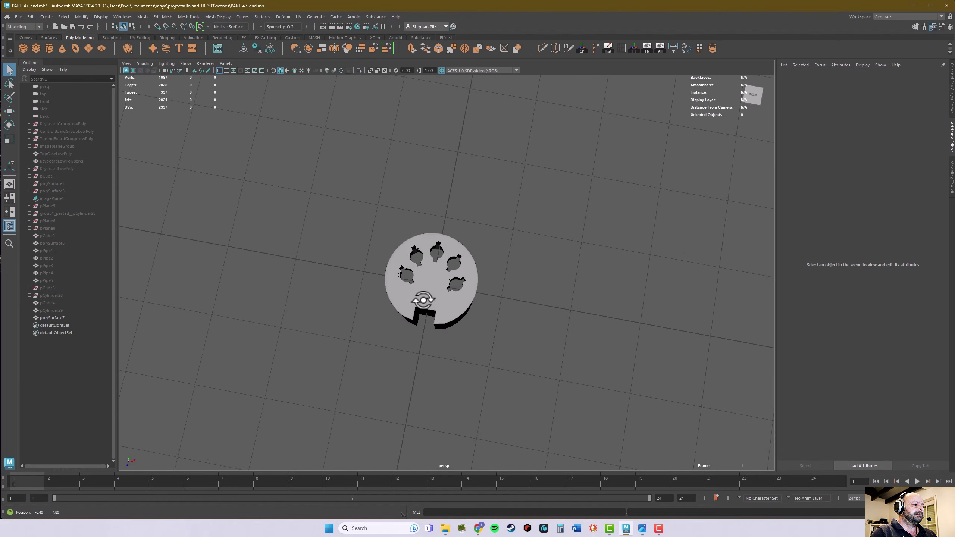
pyautogui.keyDown('alt'); pyautogui.moveTo(432, 298); pyautogui.dragTo(430, 276); pyautogui.keyUp('alt')
pyautogui.click(432, 279)
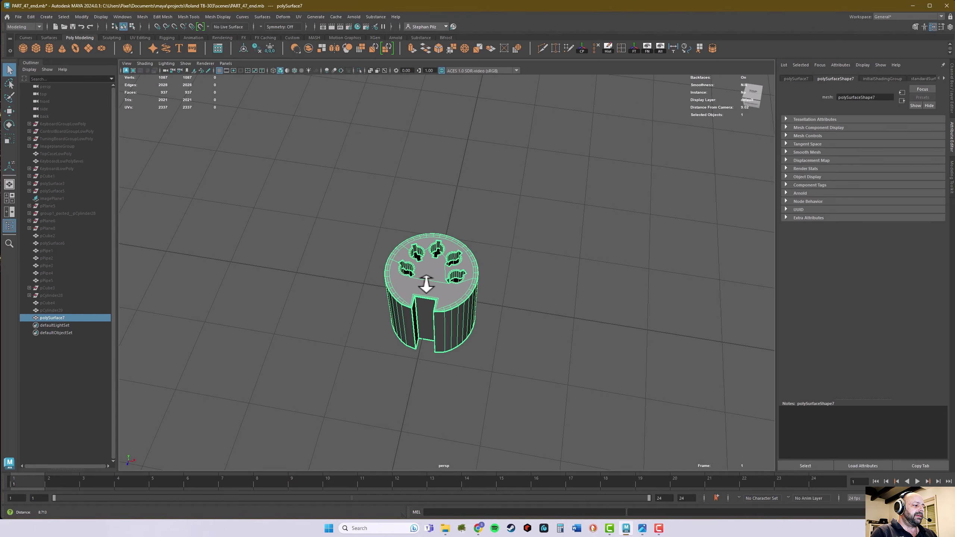
pyautogui.scroll(10, 433, 278)
pyautogui.scroll(8, 432, 319)
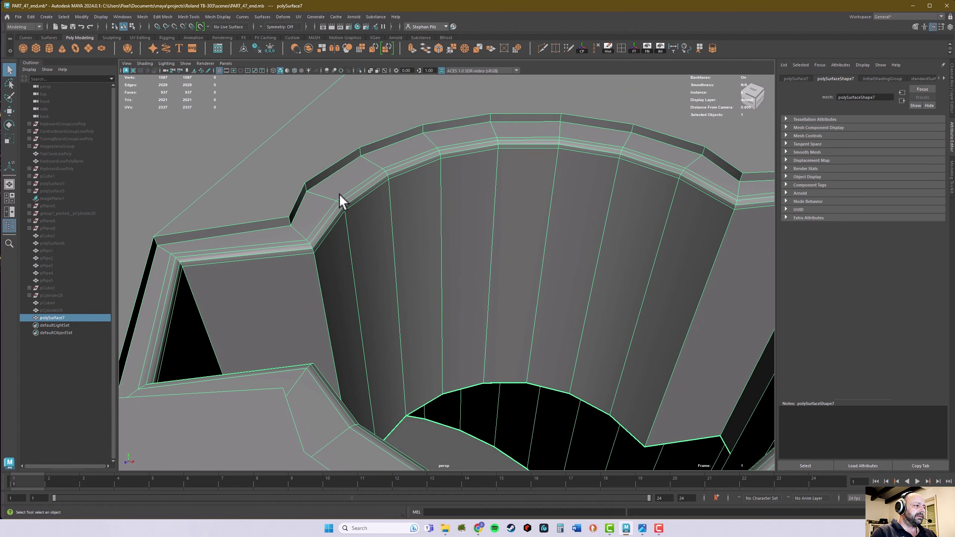
pyautogui.moveTo(339, 193); pyautogui.dragTo(348, 174, button='right')
pyautogui.click(337, 171)
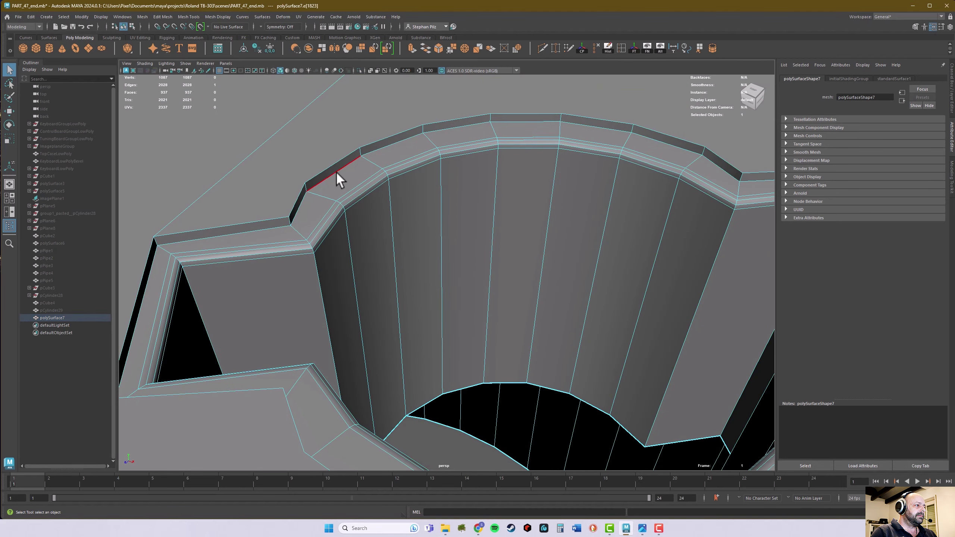
pyautogui.scroll(-5, 333, 167)
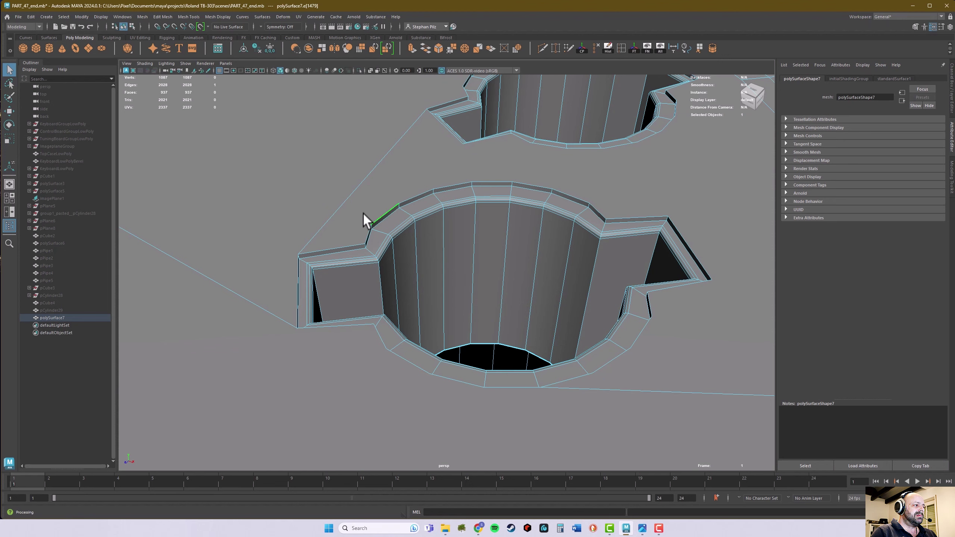
pyautogui.keyDown('alt'); pyautogui.moveTo(368, 198); pyautogui.dragTo(356, 197); pyautogui.keyUp('alt')
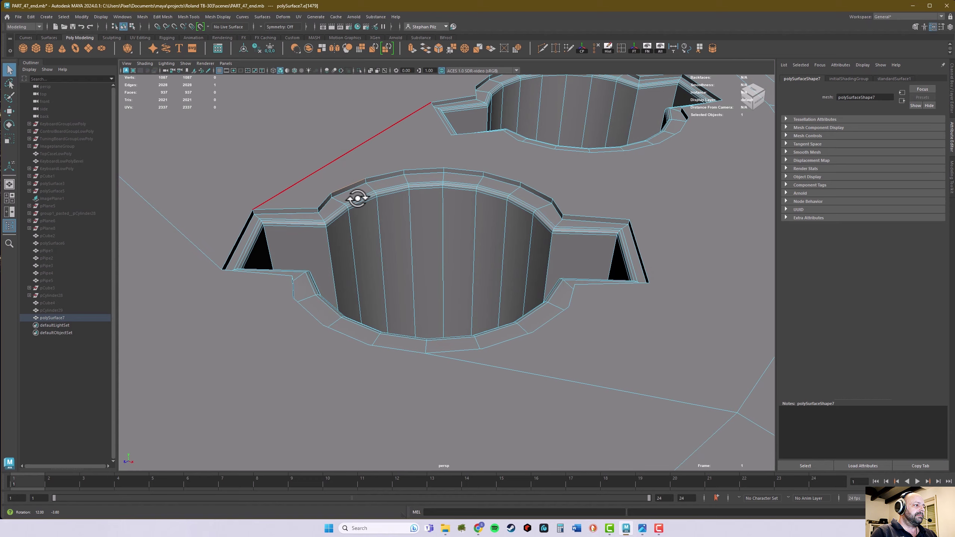
pyautogui.keyDown('alt'); pyautogui.moveTo(356, 197); pyautogui.dragTo(294, 198, button='right'); pyautogui.keyUp('alt')
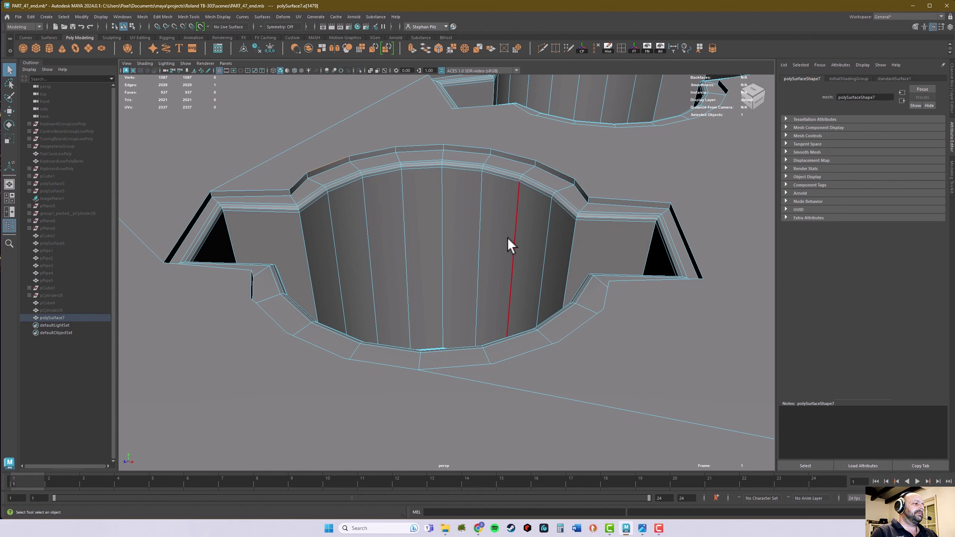
# Select the open lower border edge loops of all five pin holes inside the socket
pyautogui.keyDown('alt'); pyautogui.moveTo(499, 280); pyautogui.dragTo(608, 251); pyautogui.keyUp('alt')
pyautogui.moveTo(540, 184); pyautogui.dragTo(518, 213, button='right')
pyautogui.doubleClick(515, 215)
pyautogui.keyDown('alt'); pyautogui.moveTo(514, 218); pyautogui.dragTo(365, 140); pyautogui.keyUp('alt')
pyautogui.keyDown('shift'); pyautogui.doubleClick(432, 141); pyautogui.keyUp('shift')
pyautogui.keyDown('shift'); pyautogui.doubleClick(503, 94); pyautogui.keyUp('shift')
pyautogui.keyDown('shift'); pyautogui.doubleClick(430, 184); pyautogui.keyUp('shift')
pyautogui.keyDown('alt'); pyautogui.moveTo(429, 190); pyautogui.dragTo(354, 247); pyautogui.keyUp('alt')
pyautogui.keyDown('shift'); pyautogui.doubleClick(417, 348); pyautogui.keyUp('shift')
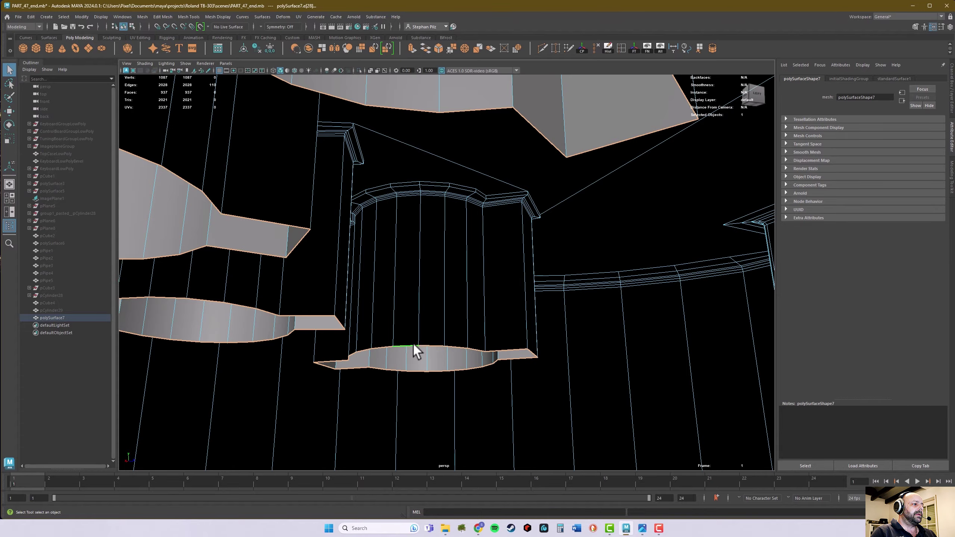
# Grow the edge selection twice from the pin holes' lower borders up their walls, checking it in wireframe
pyautogui.keyDown('alt'); pyautogui.moveTo(414, 349); pyautogui.dragTo(465, 332, button='right'); pyautogui.keyUp('alt')
pyautogui.press('f')
pyautogui.press('4')
pyautogui.keyDown('alt'); pyautogui.moveTo(486, 335); pyautogui.dragTo(498, 349); pyautogui.keyUp('alt')
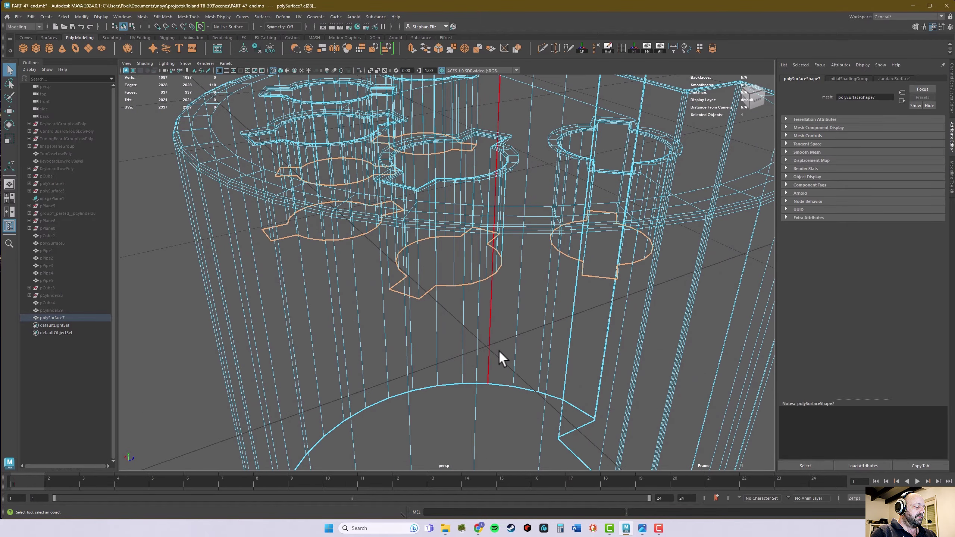
pyautogui.hotkey('shift', '.')
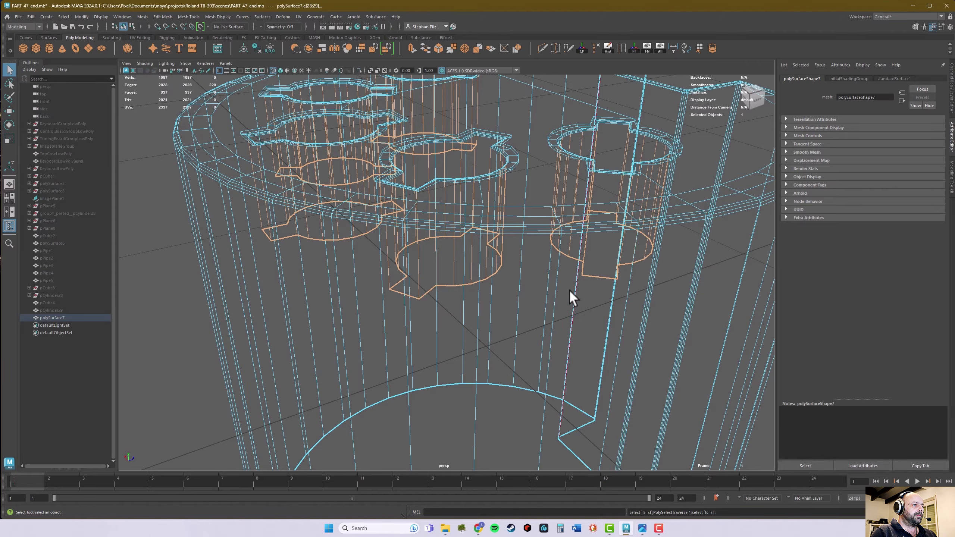
pyautogui.keyDown('alt'); pyautogui.moveTo(571, 292); pyautogui.dragTo(494, 277); pyautogui.keyUp('alt')
pyautogui.keyDown('alt'); pyautogui.moveTo(494, 277); pyautogui.dragTo(620, 249, button='right'); pyautogui.keyUp('alt')
pyautogui.keyDown('alt'); pyautogui.moveTo(621, 250); pyautogui.dragTo(470, 243, button='middle'); pyautogui.keyUp('alt')
pyautogui.keyDown('alt'); pyautogui.moveTo(395, 252); pyautogui.dragTo(452, 239, button='middle'); pyautogui.keyUp('alt')
pyautogui.keyDown('alt'); pyautogui.moveTo(452, 239); pyautogui.dragTo(494, 239, button='right'); pyautogui.keyUp('alt')
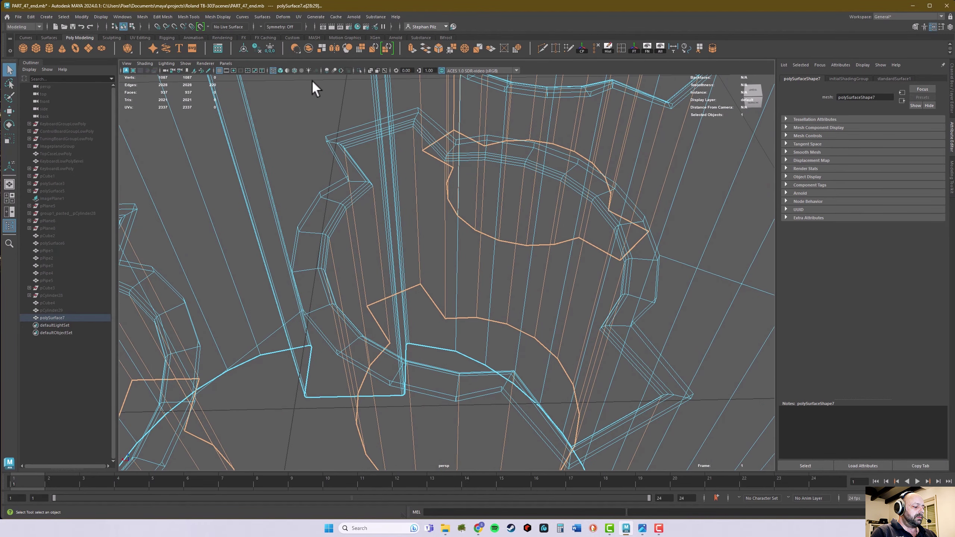
pyautogui.hotkey('shift', '.')
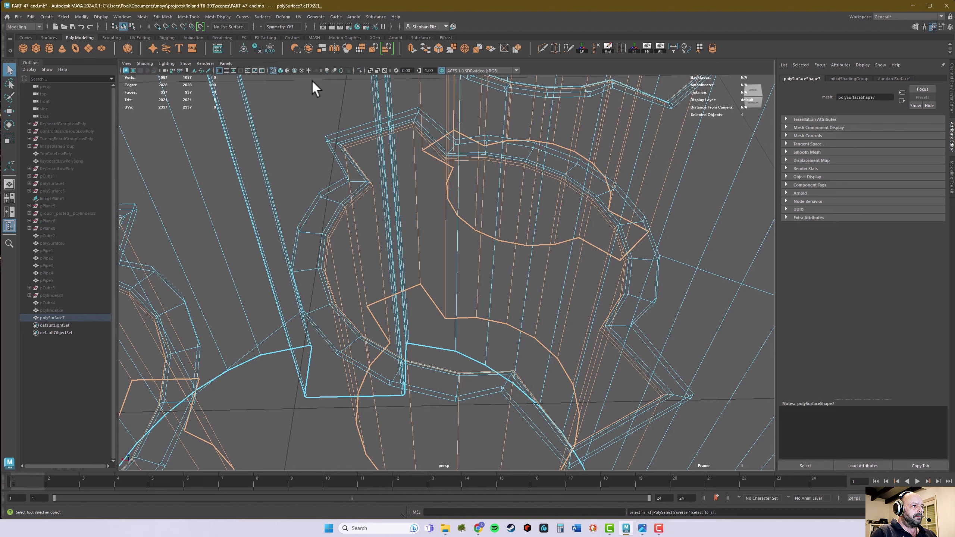
# Convert the edge selection on the walls of the five pin holes to a face selection
pyautogui.scroll(3, 558, 124)
pyautogui.keyDown('alt'); pyautogui.moveTo(555, 123); pyautogui.dragTo(514, 182, button='middle'); pyautogui.keyUp('alt')
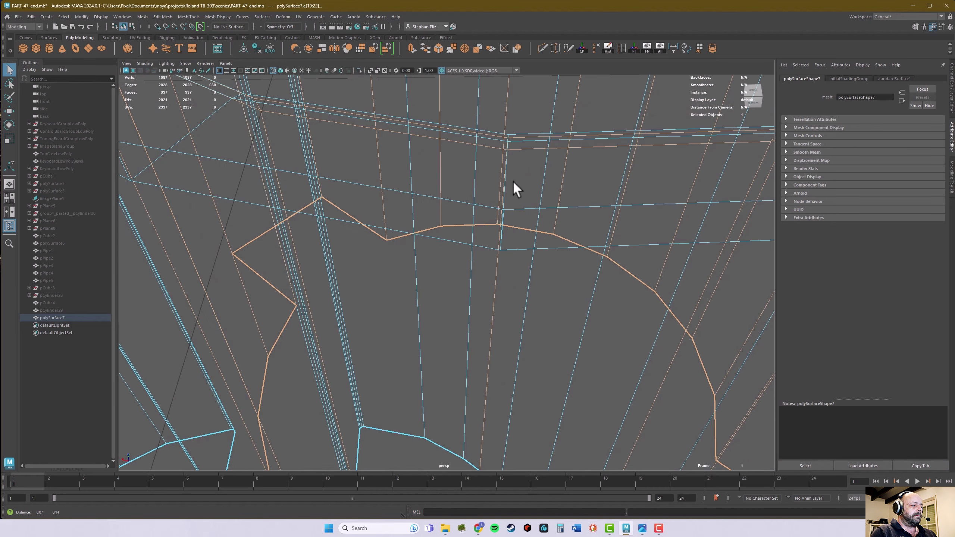
pyautogui.press('5')
pyautogui.scroll(-4, 532, 185)
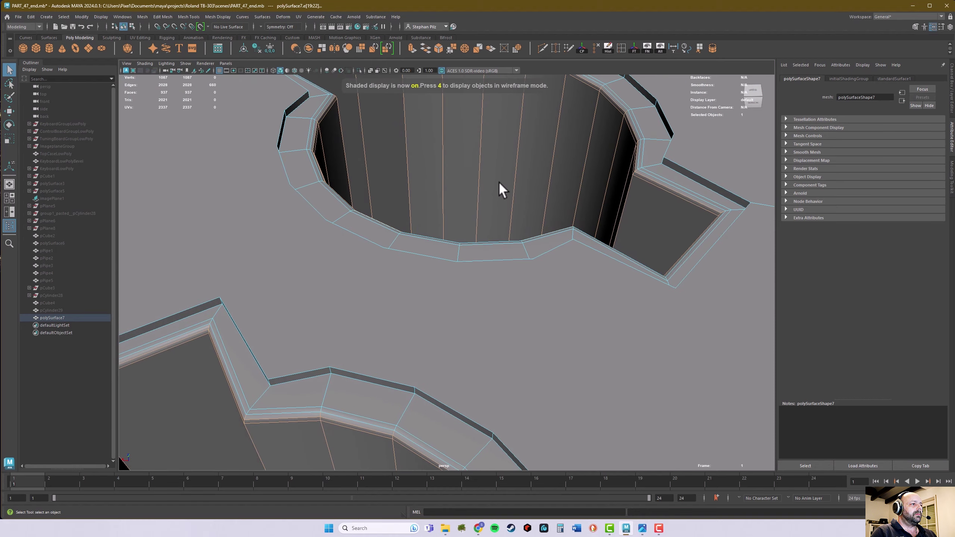
pyautogui.keyDown('alt'); pyautogui.moveTo(499, 183); pyautogui.dragTo(492, 228, button='middle'); pyautogui.keyUp('alt')
pyautogui.keyDown('alt'); pyautogui.moveTo(492, 228); pyautogui.dragTo(542, 234, button='right'); pyautogui.keyUp('alt')
pyautogui.keyDown('alt'); pyautogui.moveTo(542, 228); pyautogui.dragTo(539, 234, button='middle'); pyautogui.keyUp('alt')
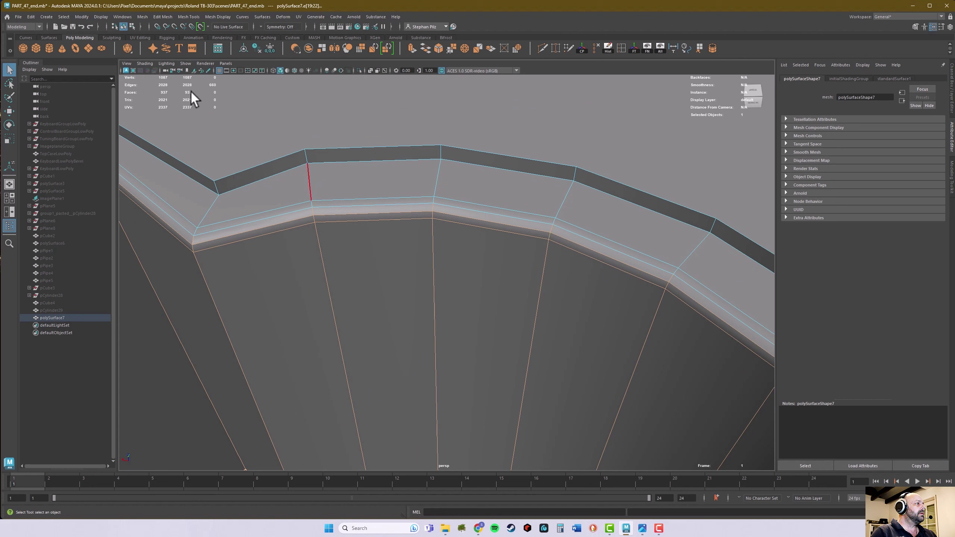
pyautogui.click(64, 17)
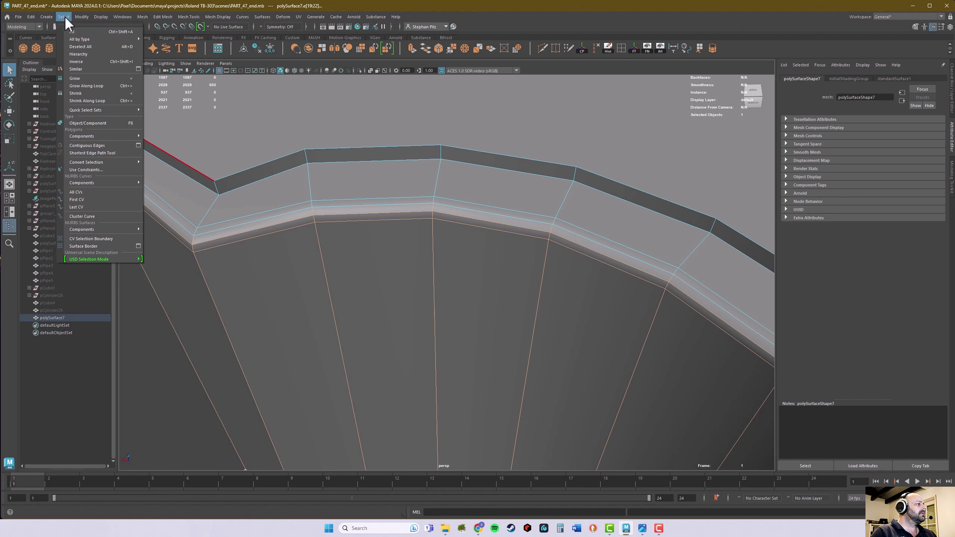
pyautogui.moveTo(109, 165)
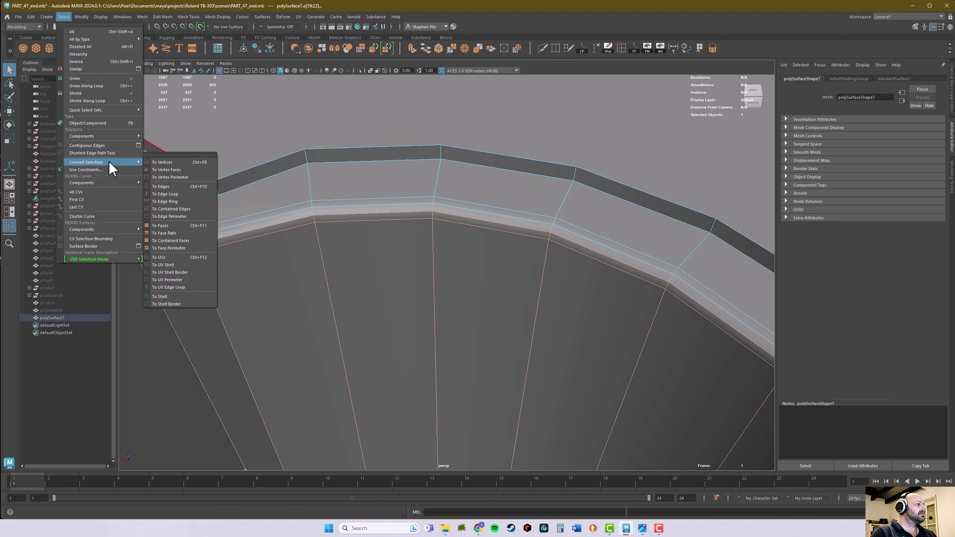
pyautogui.click(191, 223)
# Grow the face selection twice to include the bevelled rims, and check it around several pin holes
pyautogui.scroll(-2, 341, 230)
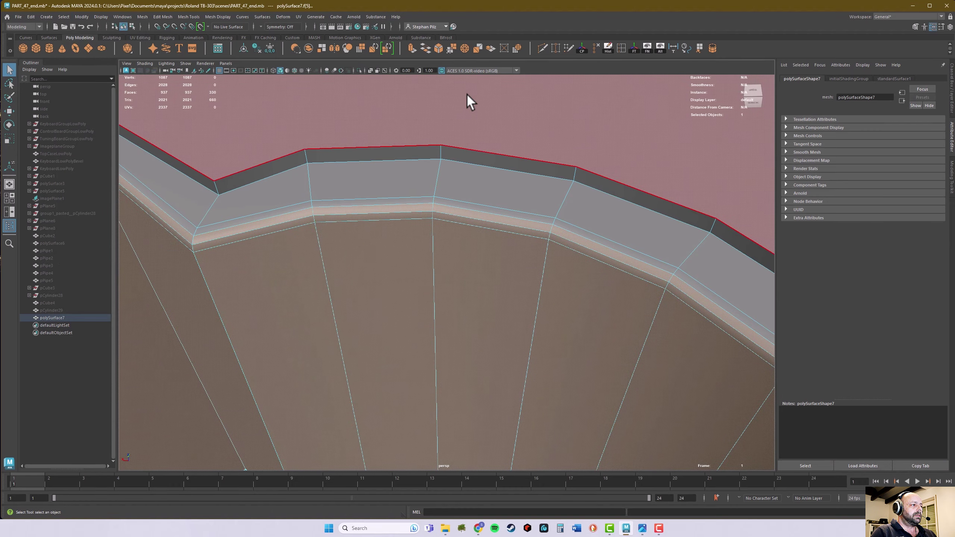
pyautogui.scroll(-1, 469, 99)
pyautogui.scroll(-2, 451, 109)
pyautogui.scroll(6, 420, 111)
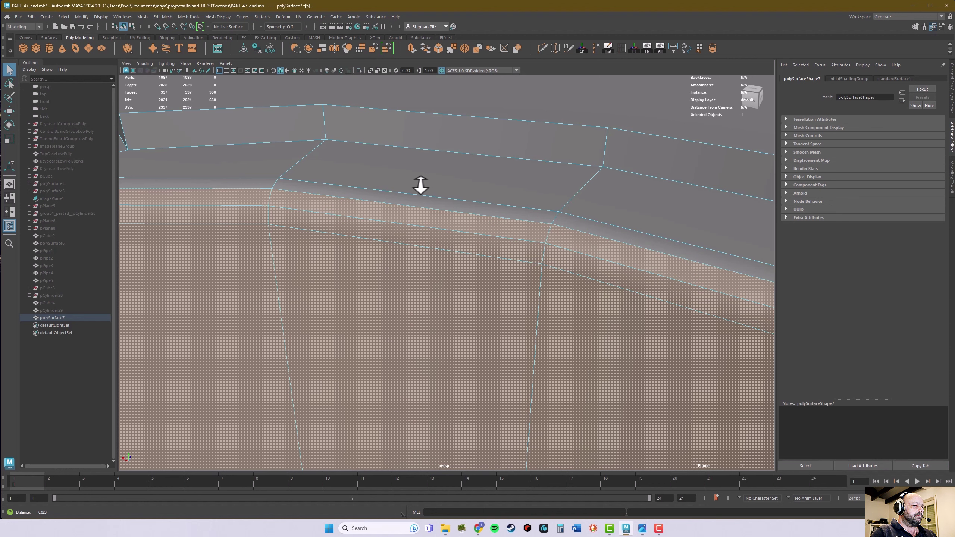
pyautogui.scroll(1, 420, 184)
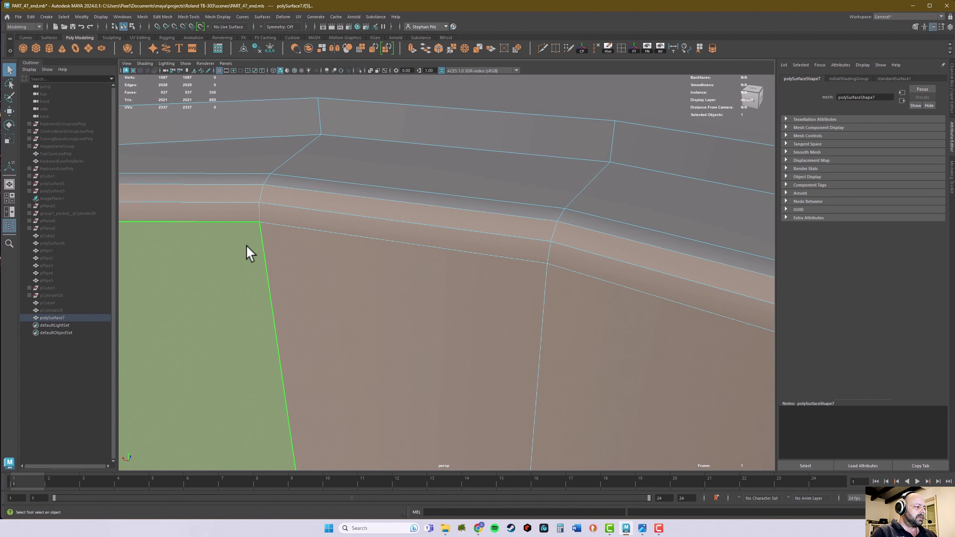
pyautogui.hotkey('shift', '.')
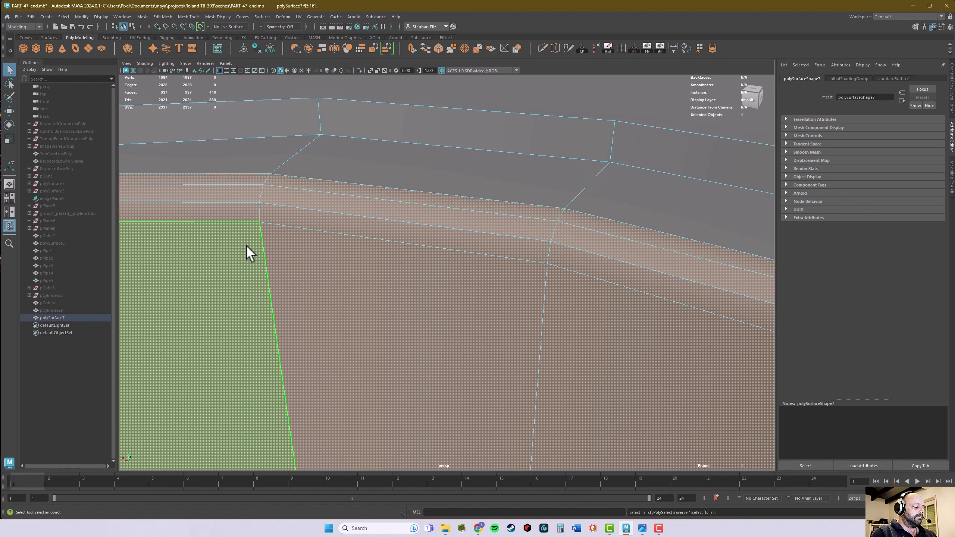
pyautogui.click(507, 185)
pyautogui.click(592, 182)
pyautogui.keyDown('alt'); pyautogui.moveTo(592, 183); pyautogui.dragTo(509, 198, button='right'); pyautogui.keyUp('alt')
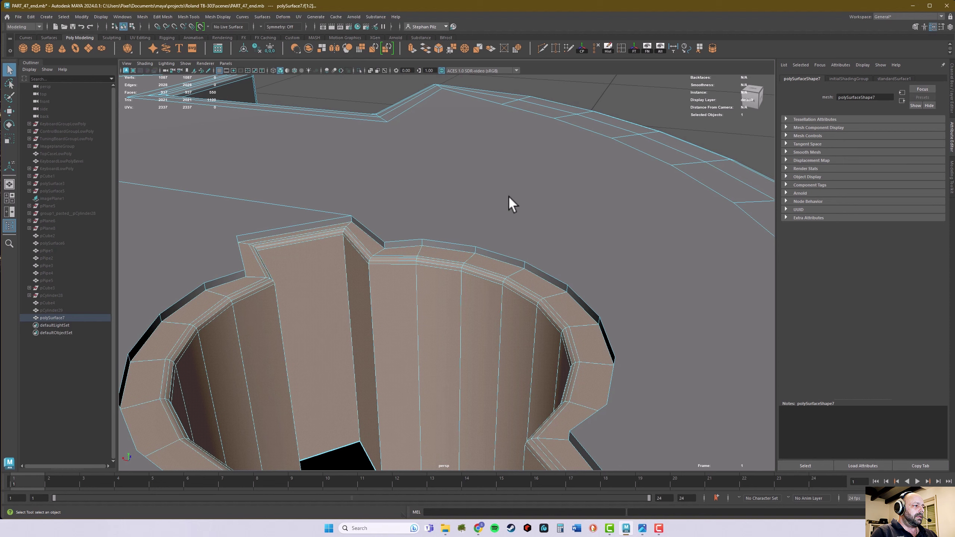
pyautogui.click(495, 213)
pyautogui.keyDown('alt'); pyautogui.moveTo(495, 214); pyautogui.dragTo(652, 216); pyautogui.keyUp('alt')
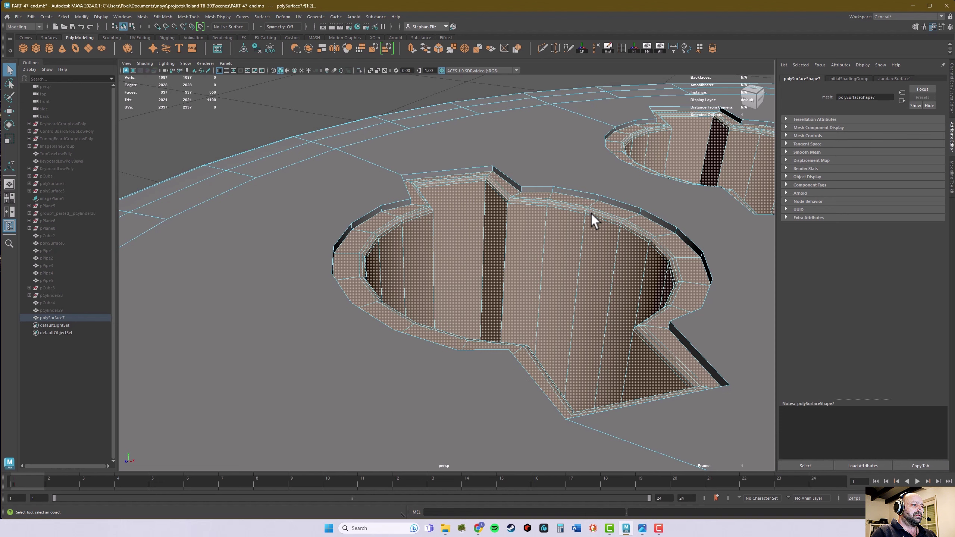
pyautogui.keyDown('alt'); pyautogui.moveTo(593, 211); pyautogui.dragTo(410, 231, button='middle'); pyautogui.keyUp('alt')
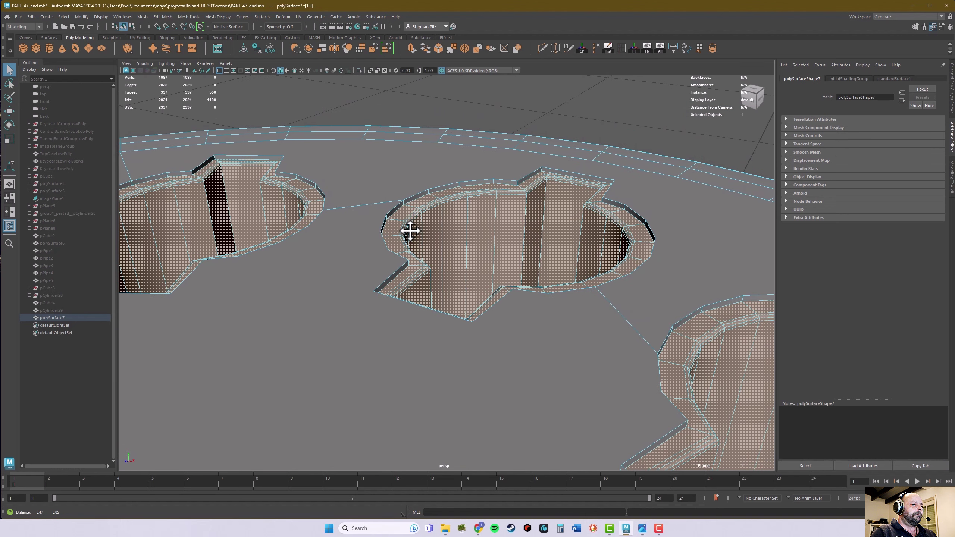
pyautogui.keyDown('alt'); pyautogui.moveTo(410, 231); pyautogui.dragTo(579, 215); pyautogui.keyUp('alt')
pyautogui.moveTo(492, 214)
pyautogui.keyDown('alt'); pyautogui.mouseDown(button='right')
pyautogui.moveTo(541, 207)
pyautogui.moveTo(511, 212)
pyautogui.mouseUp(button='right'); pyautogui.keyUp('alt')
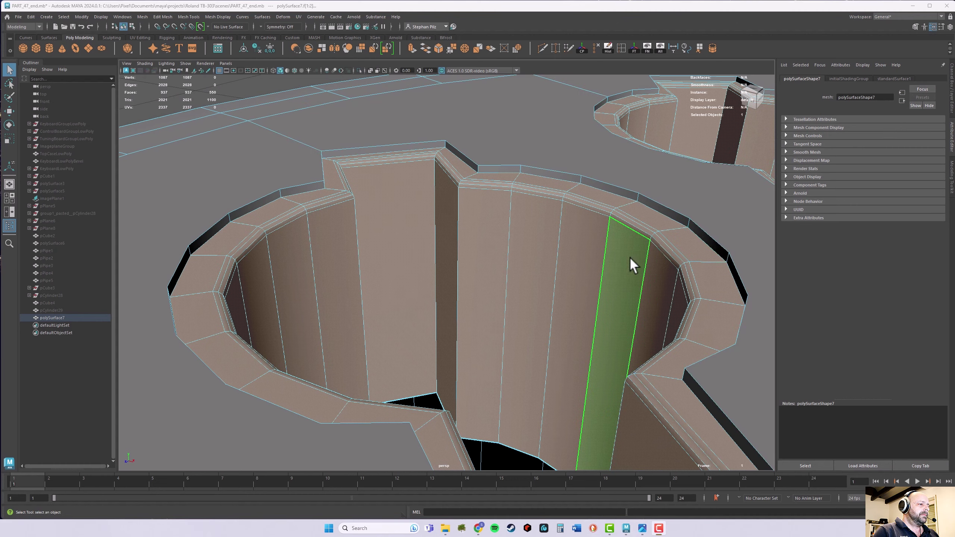
pyautogui.keyDown('alt'); pyautogui.moveTo(630, 257); pyautogui.dragTo(435, 277); pyautogui.keyUp('alt')
# Place the move pivot of the selected pin-hole faces on a vertex at the outer rim of one hole
pyautogui.press('w')
pyautogui.keyDown('alt'); pyautogui.moveTo(519, 267); pyautogui.dragTo(480, 275); pyautogui.keyUp('alt')
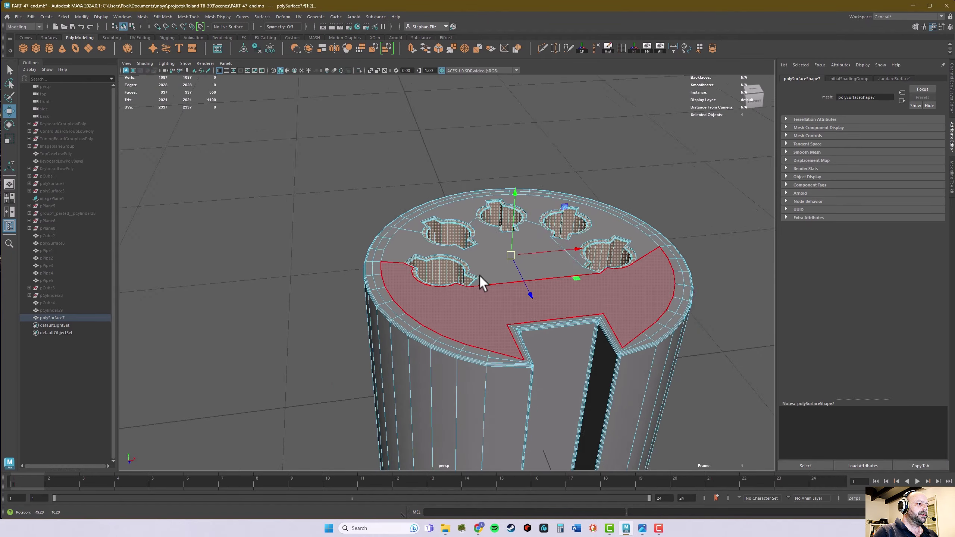
pyautogui.scroll(5, 585, 265)
pyautogui.scroll(5, 588, 262)
pyautogui.scroll(-3, 499, 252)
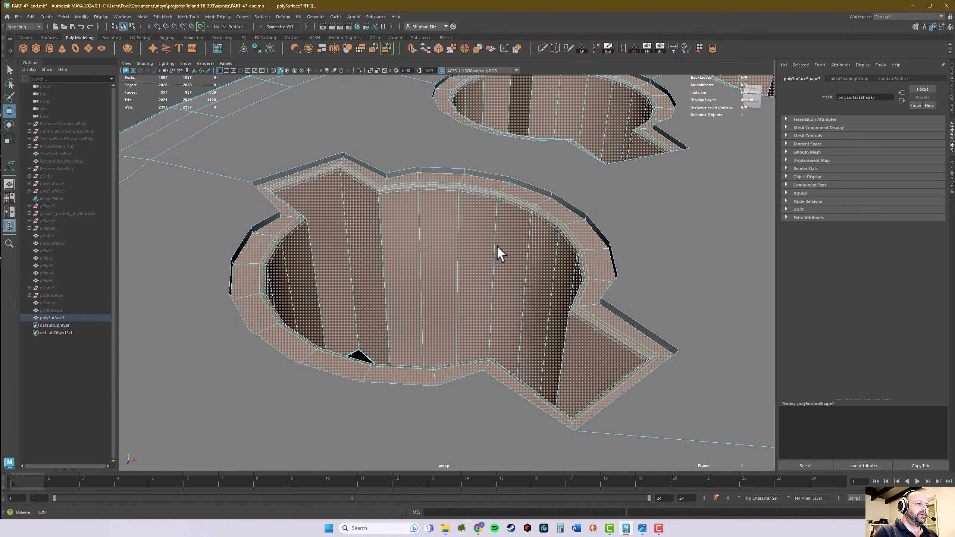
pyautogui.scroll(2, 522, 256)
pyautogui.keyDown('alt'); pyautogui.moveTo(522, 256); pyautogui.dragTo(434, 259, button='middle'); pyautogui.keyUp('alt')
pyautogui.keyDown('alt'); pyautogui.moveTo(434, 259); pyautogui.dragTo(500, 252); pyautogui.keyUp('alt')
pyautogui.press('d')
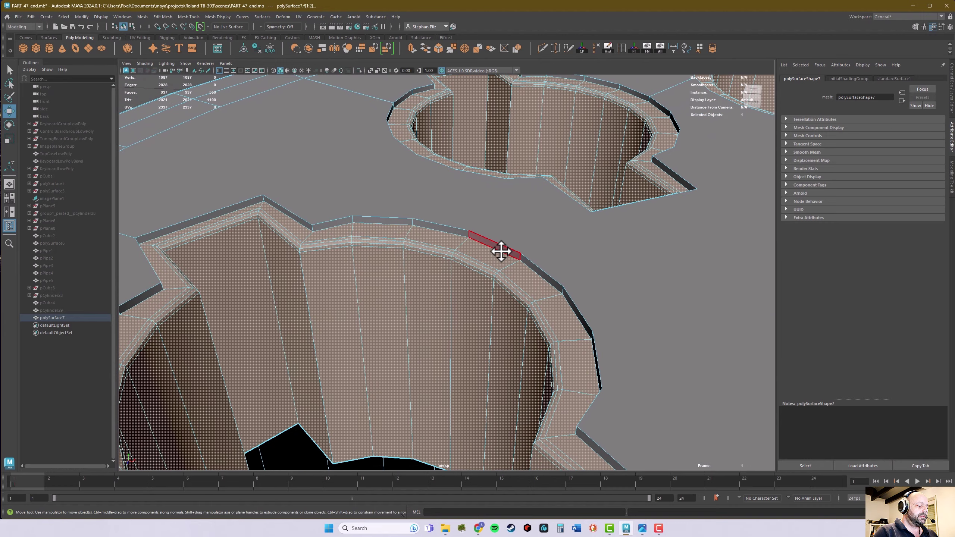
pyautogui.click(467, 236)
# Raise the selected pin-hole faces vertically, vertex-snapping their rims level with the socket's top face
pyautogui.keyDown('alt'); pyautogui.moveTo(502, 224); pyautogui.dragTo(507, 219); pyautogui.keyUp('alt')
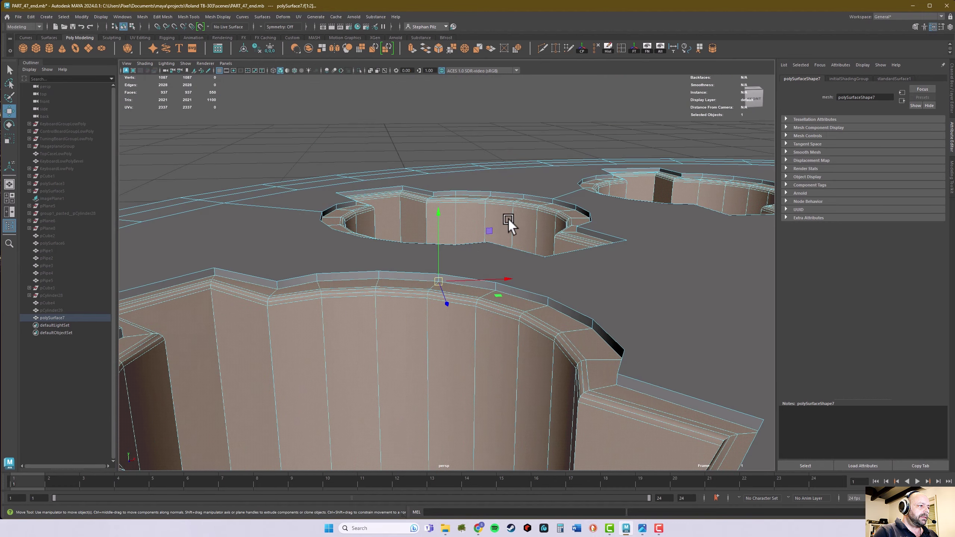
pyautogui.keyDown('alt'); pyautogui.moveTo(507, 219); pyautogui.dragTo(407, 295, button='right'); pyautogui.keyUp('alt')
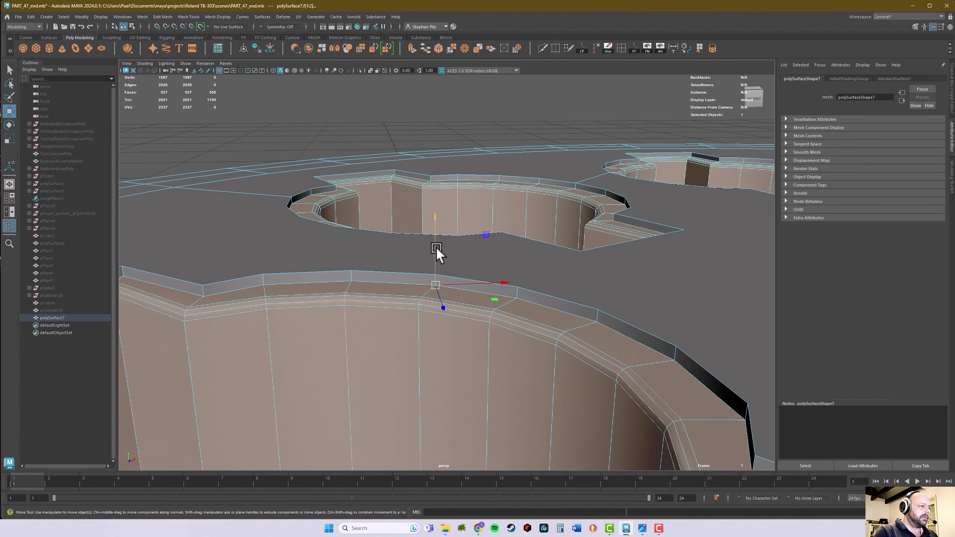
pyautogui.moveTo(434, 223); pyautogui.dragTo(435, 216)
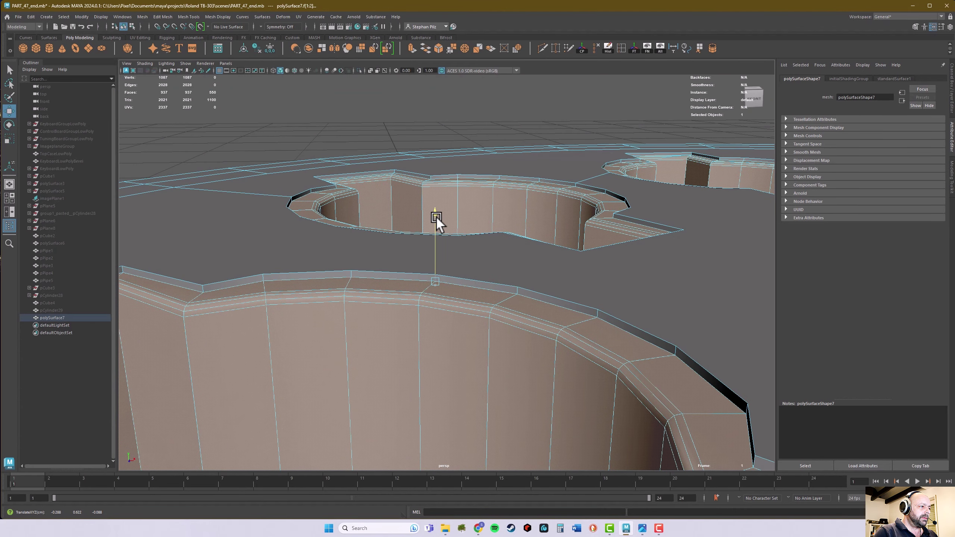
pyautogui.press('v')
pyautogui.middleClick(516, 287)
# Select the vertices of all five pin holes with the lasso in vertex mode from the top view
pyautogui.keyDown('alt'); pyautogui.moveTo(672, 300); pyautogui.dragTo(497, 327); pyautogui.keyUp('alt')
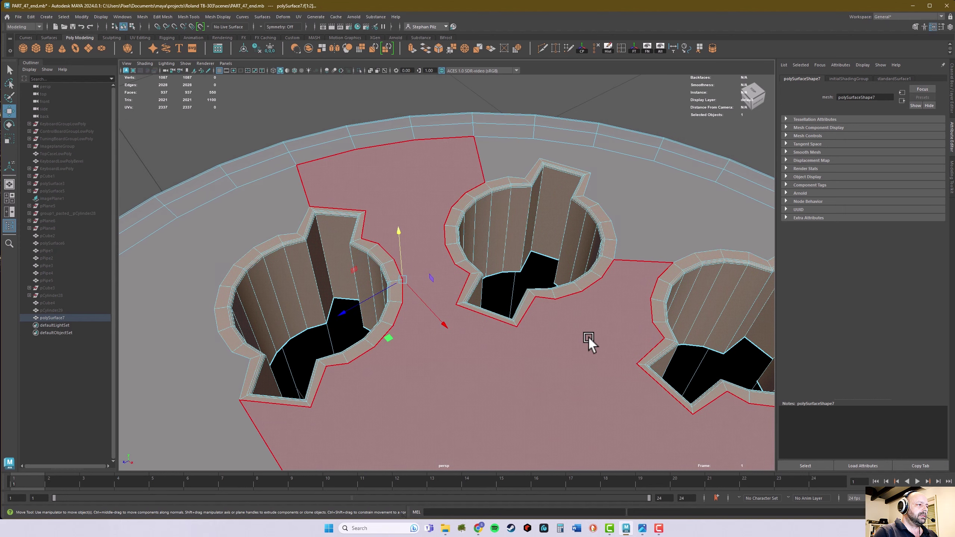
pyautogui.press('space')
pyautogui.press('space')
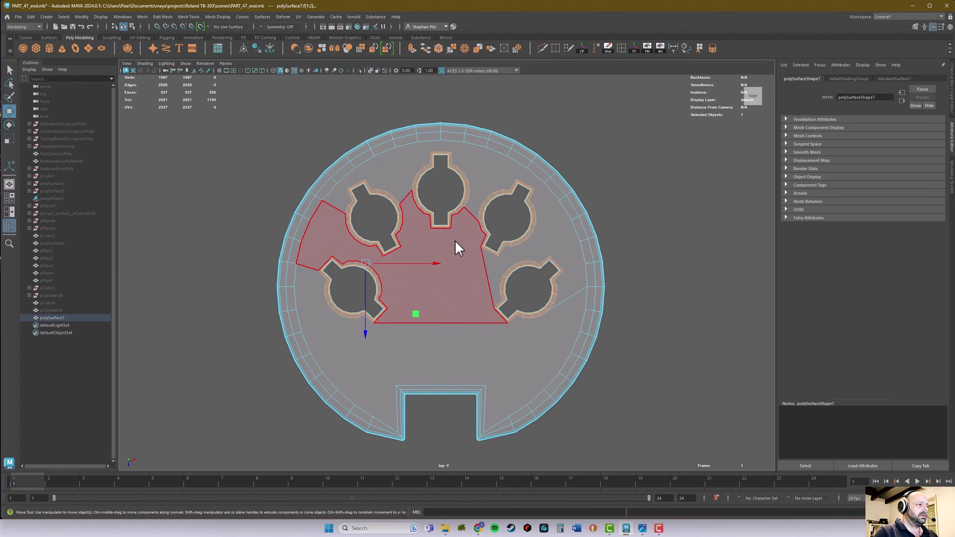
pyautogui.rightClick(455, 241)
pyautogui.click(419, 237)
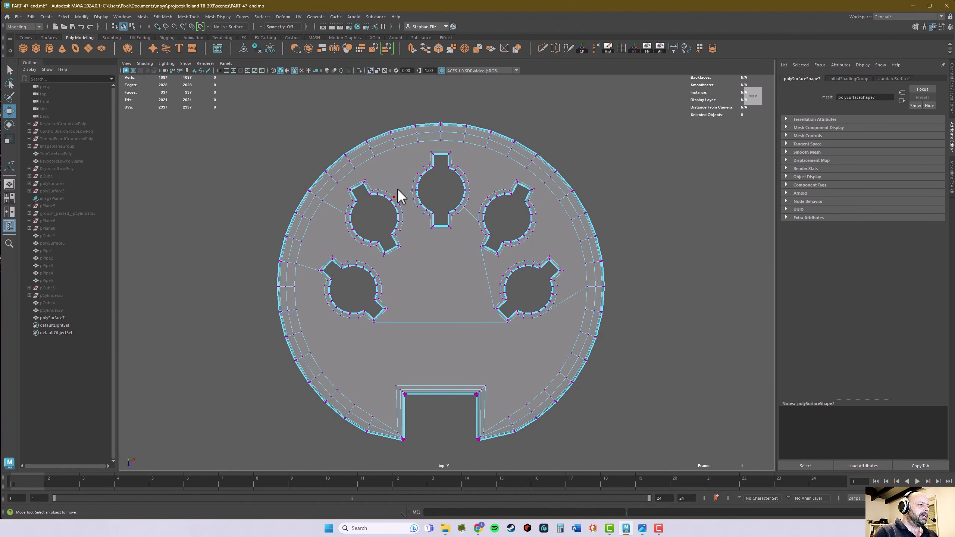
pyautogui.click(13, 82)
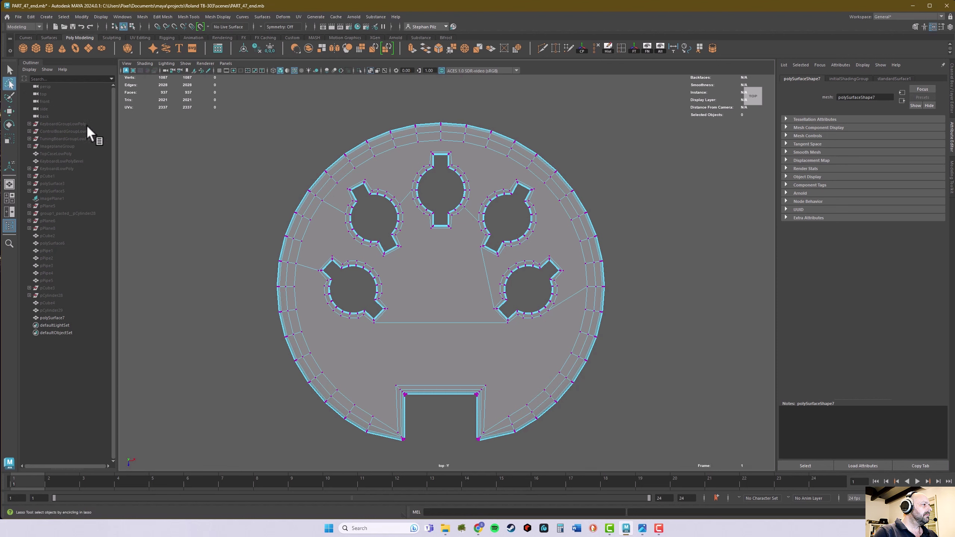
pyautogui.moveTo(375, 169)
pyautogui.mouseDown()
pyautogui.moveTo(336, 190)
pyautogui.moveTo(317, 227)
pyautogui.moveTo(314, 272)
pyautogui.moveTo(359, 340)
pyautogui.moveTo(492, 352)
pyautogui.moveTo(564, 321)
pyautogui.moveTo(574, 263)
pyautogui.moveTo(534, 177)
pyautogui.moveTo(458, 143)
pyautogui.moveTo(389, 154)
pyautogui.moveTo(391, 168)
pyautogui.mouseUp()
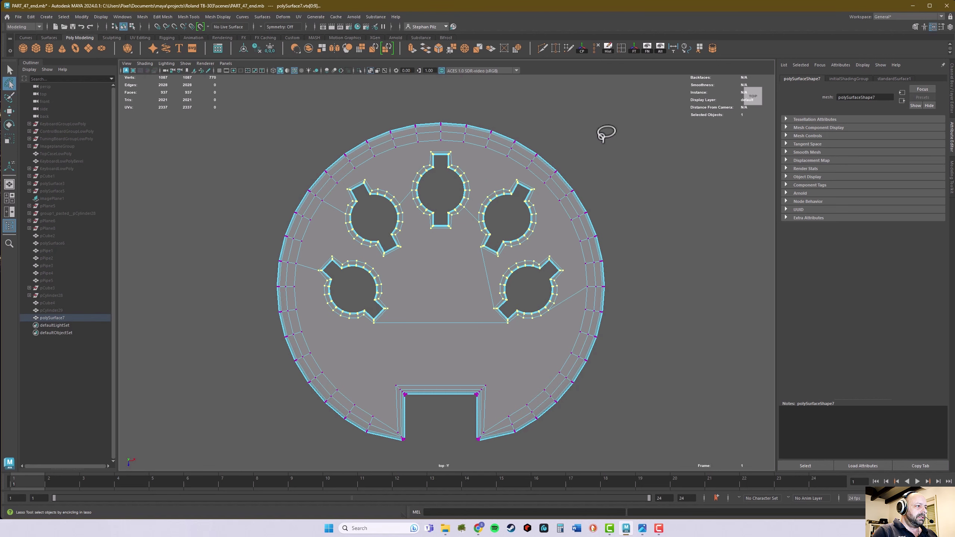
# Merge the selected pin-hole vertices with a distance threshold of 0.001
pyautogui.press('space')
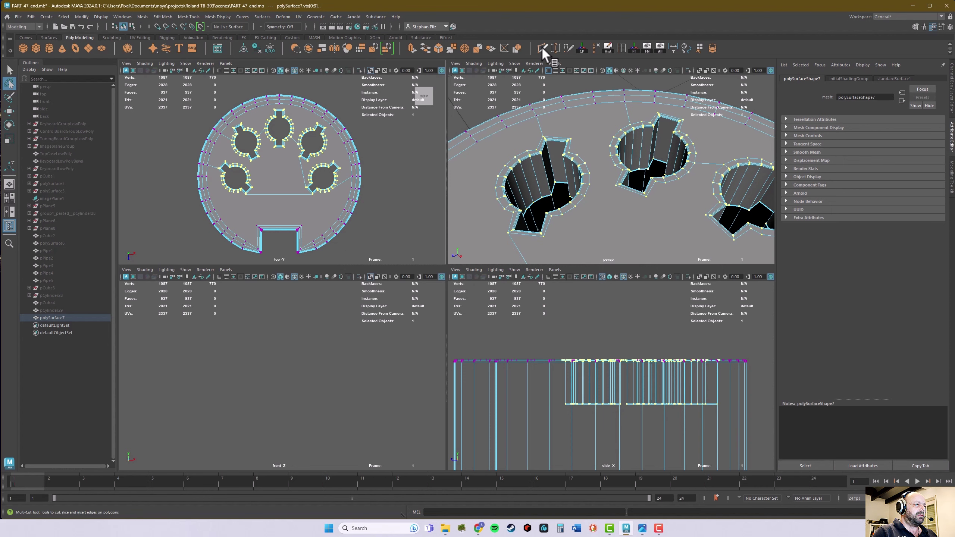
pyautogui.click(450, 47)
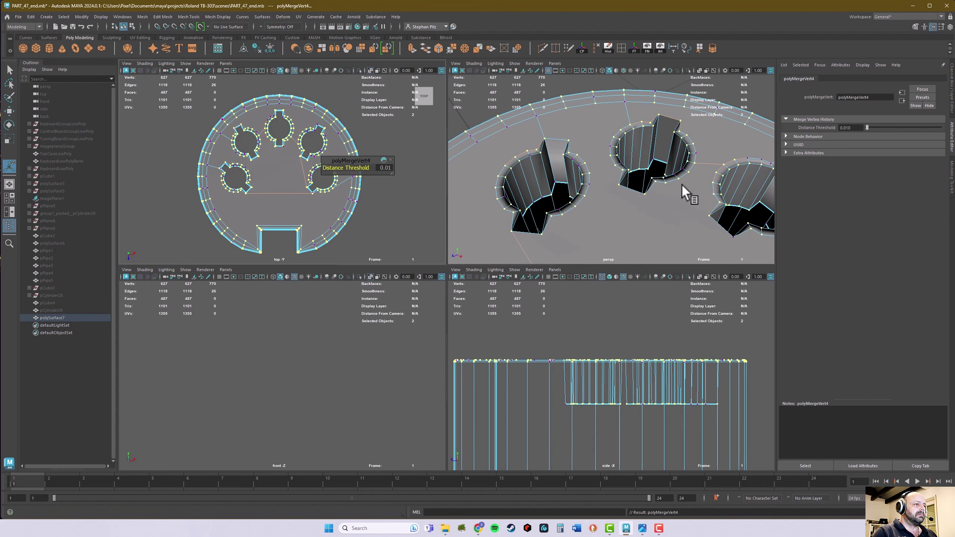
pyautogui.press('space')
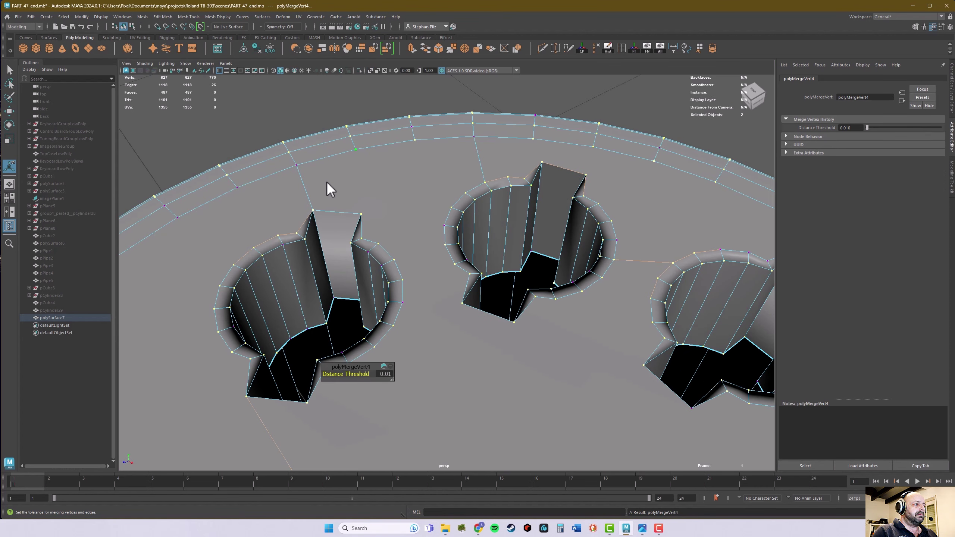
pyautogui.moveTo(367, 366); pyautogui.dragTo(592, 249)
pyautogui.click(609, 256)
pyautogui.click(616, 257)
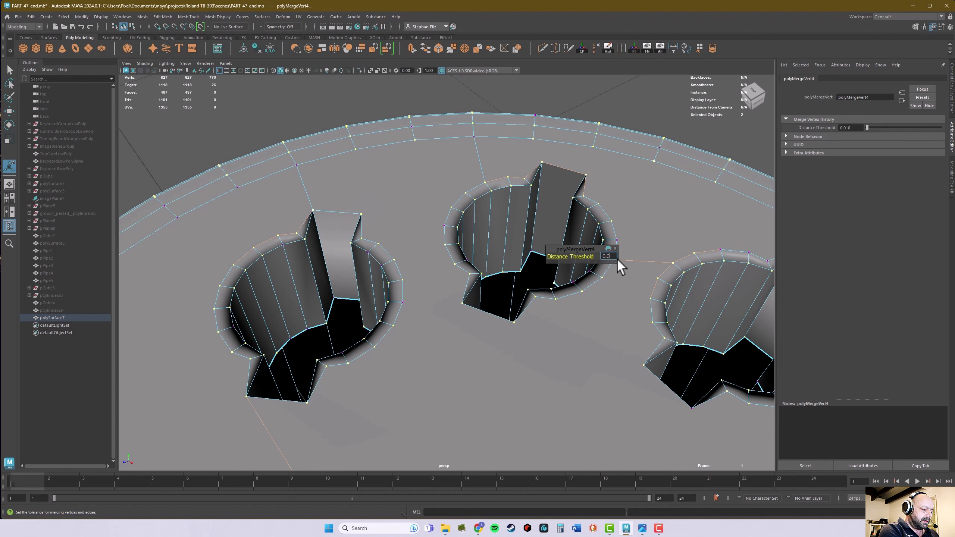
pyautogui.press('Return')
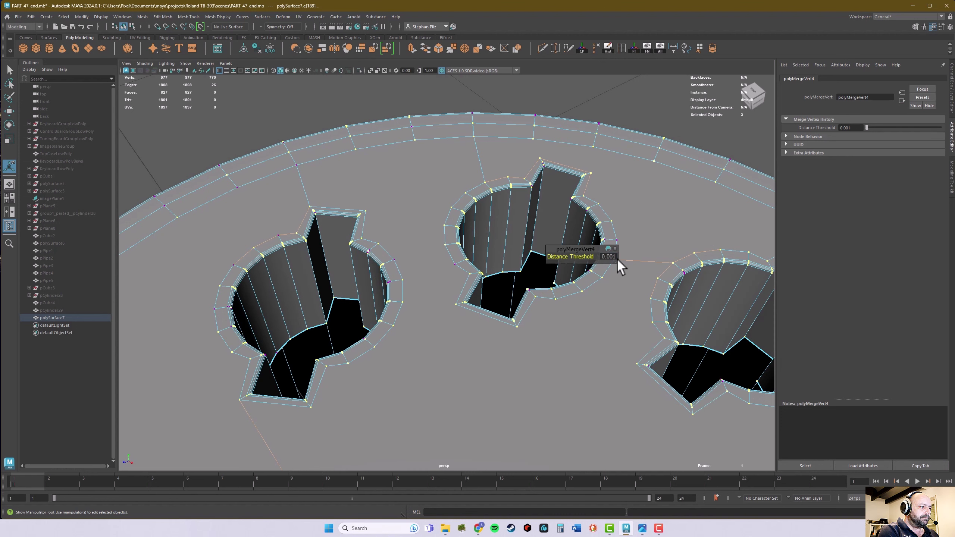
pyautogui.press('q')
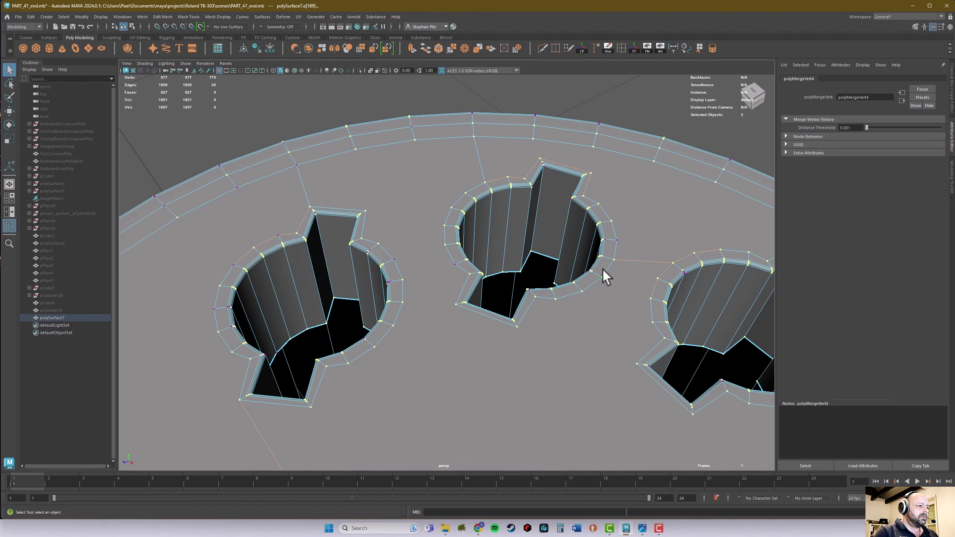
# Return to object mode, deselect the socket and check its shading from above and the side
pyautogui.moveTo(603, 270); pyautogui.dragTo(628, 260, button='right')
pyautogui.keyDown('alt'); pyautogui.moveTo(624, 266); pyautogui.dragTo(405, 316); pyautogui.keyUp('alt')
pyautogui.click(707, 248)
pyautogui.keyDown('alt'); pyautogui.moveTo(704, 311); pyautogui.dragTo(569, 280); pyautogui.keyUp('alt')
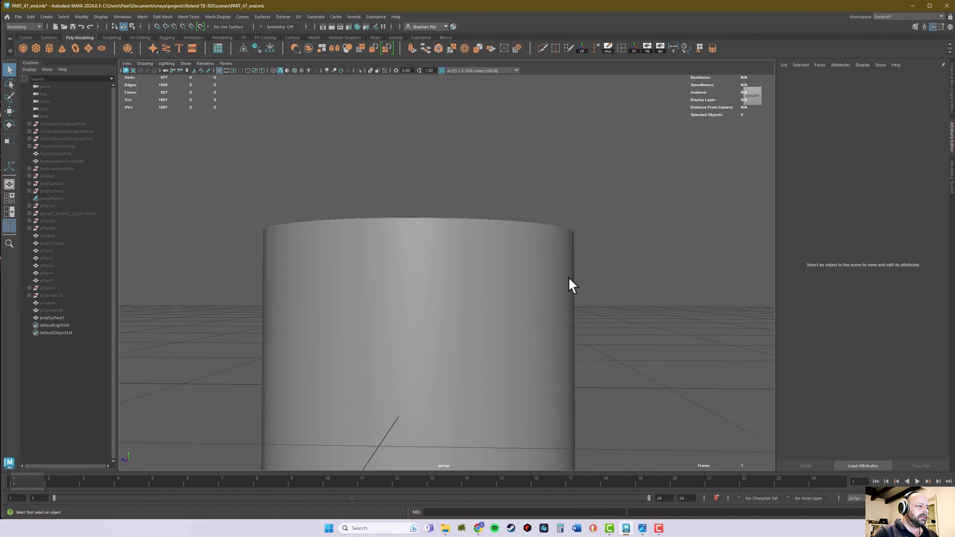
# Select the pin holes' lower border vertices in the side view and move them down to just above the socket's base
pyautogui.press('space')
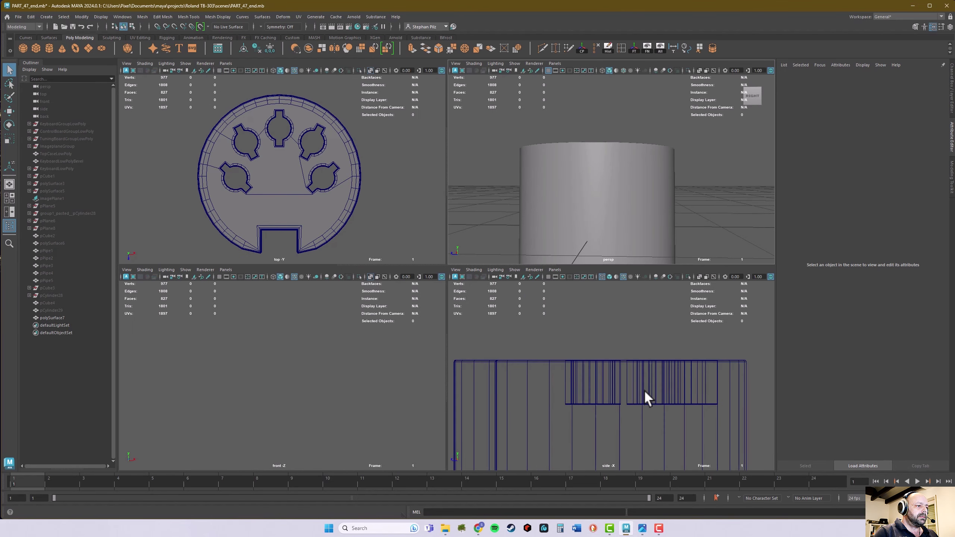
pyautogui.press('space')
pyautogui.rightClick(555, 296)
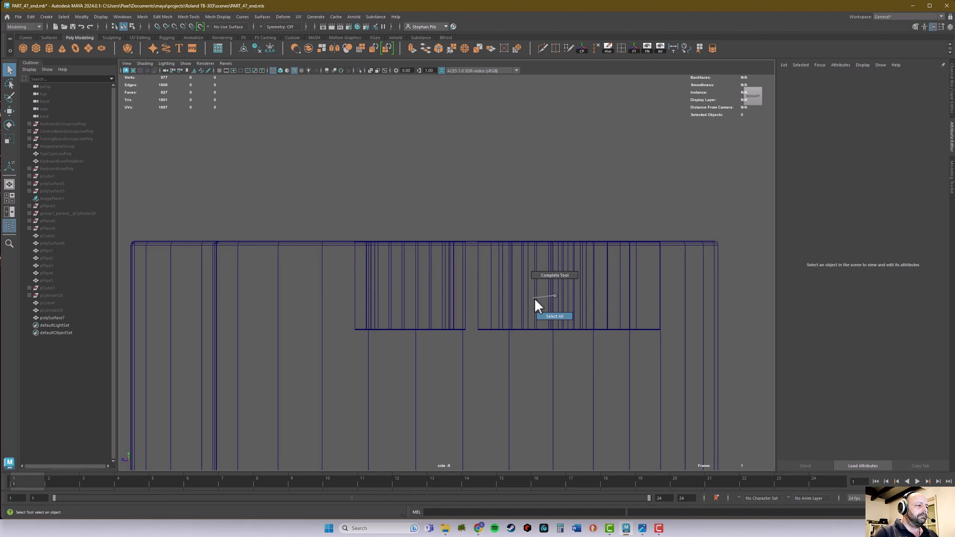
pyautogui.moveTo(534, 298); pyautogui.dragTo(537, 296, button='right')
pyautogui.moveTo(316, 307); pyautogui.dragTo(423, 345)
pyautogui.moveTo(450, 348)
pyautogui.mouseDown()
pyautogui.moveTo(684, 372)
pyautogui.moveTo(355, 299)
pyautogui.moveTo(310, 324)
pyautogui.mouseUp()
pyautogui.keyDown('alt'); pyautogui.moveTo(521, 361); pyautogui.dragTo(603, 354, button='right'); pyautogui.keyUp('alt')
pyautogui.press('w')
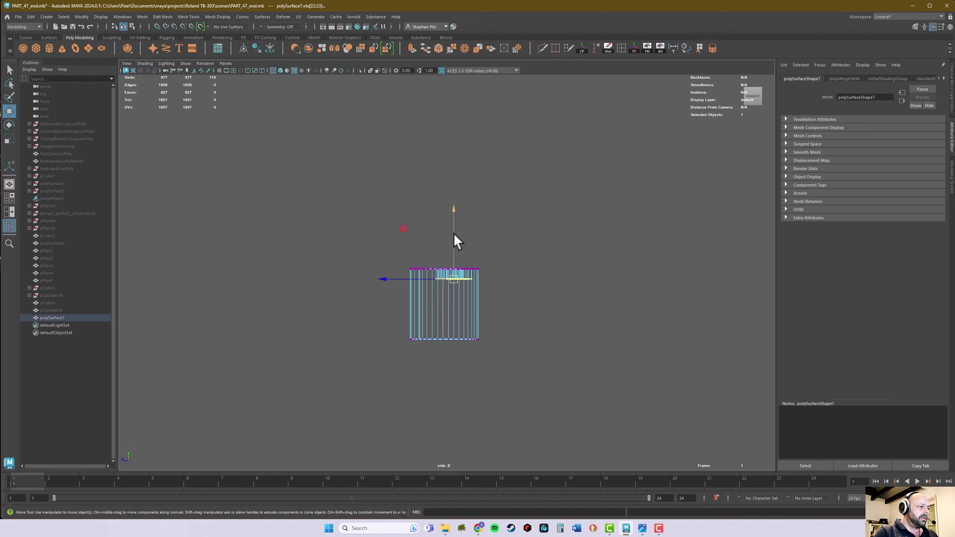
pyautogui.moveTo(455, 234); pyautogui.dragTo(455, 280)
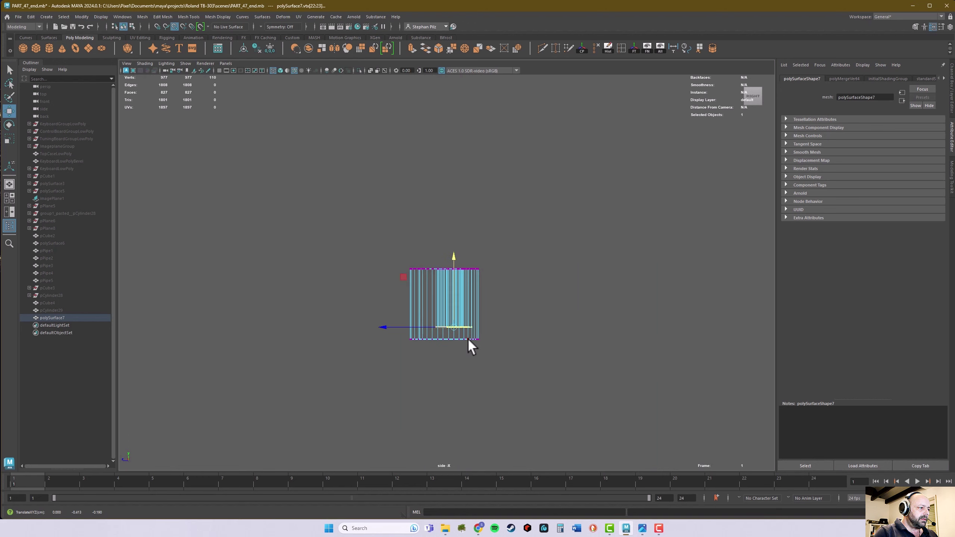
# Return to the perspective view and switch the socket from vertex editing back to object mode
pyautogui.moveTo(469, 339); pyautogui.dragTo(498, 338, button='middle')
pyautogui.press('space')
pyautogui.press('space')
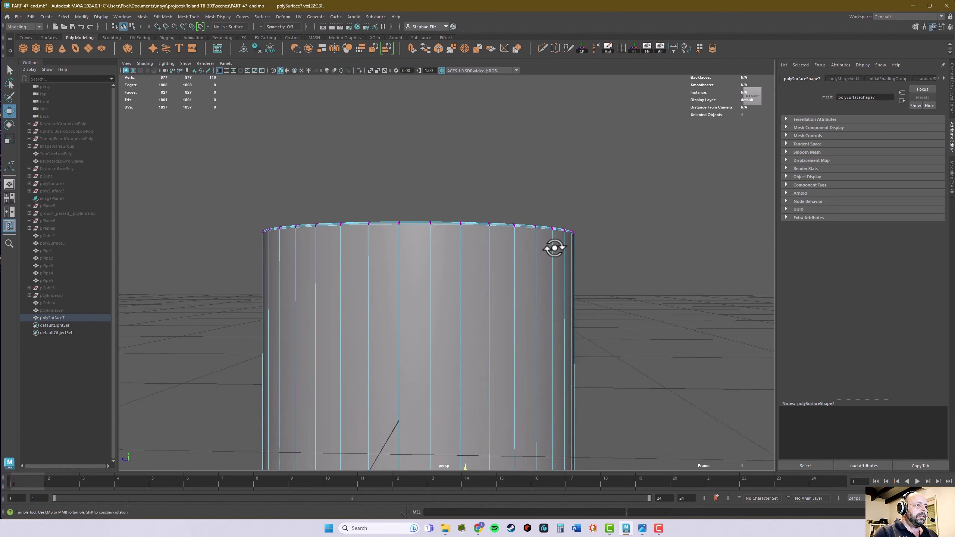
pyautogui.keyDown('alt'); pyautogui.moveTo(554, 247); pyautogui.dragTo(563, 284); pyautogui.keyUp('alt')
pyautogui.moveTo(566, 284); pyautogui.dragTo(586, 273, button='right')
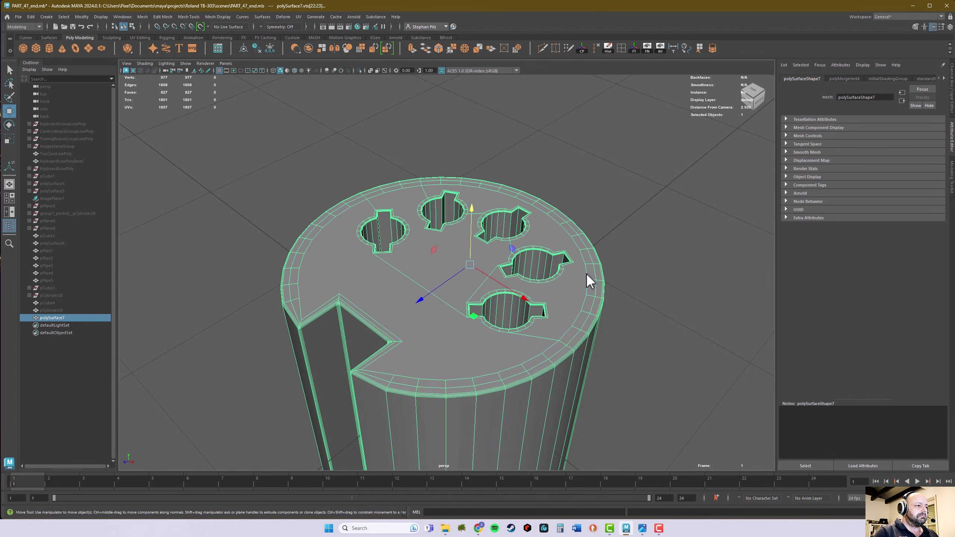
# Soften/harden the socket's edges at a 30-degree angle, then return to object mode and deselect it
pyautogui.keyDown('alt'); pyautogui.moveTo(633, 279); pyautogui.dragTo(658, 246, button='middle'); pyautogui.keyUp('alt')
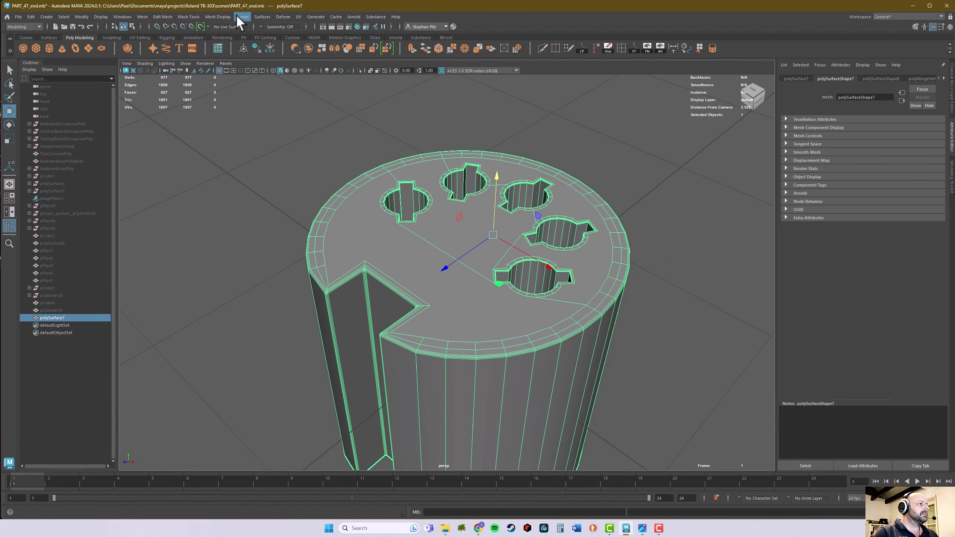
pyautogui.click(217, 16)
pyautogui.click(238, 91)
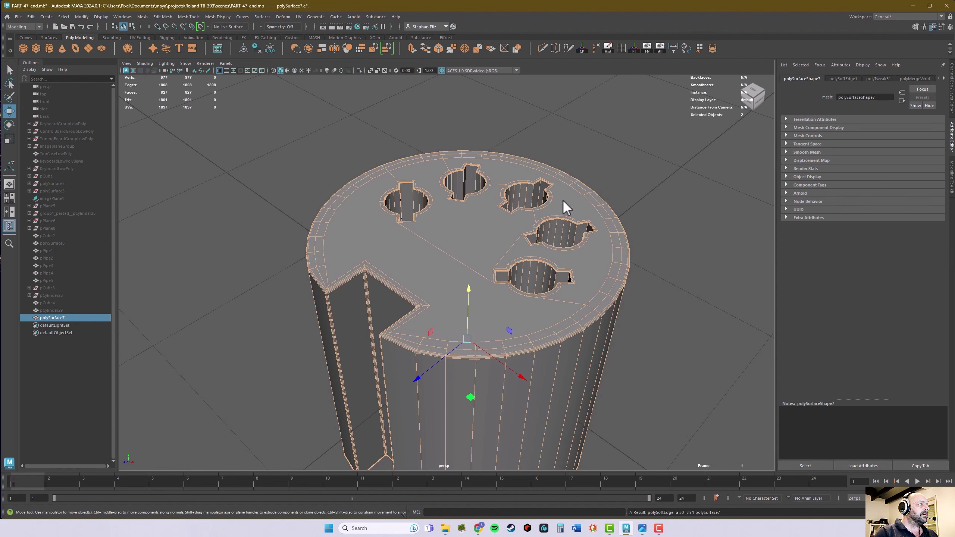
pyautogui.moveTo(617, 259); pyautogui.dragTo(693, 262, button='right')
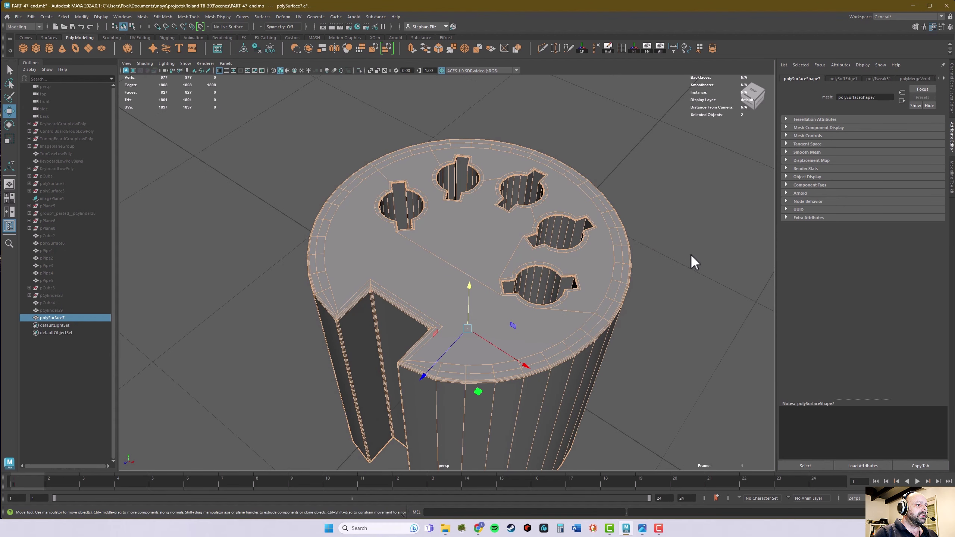
pyautogui.click(698, 276)
# Reselect the socket and examine its pin holes, notch and shading from above and the front
pyautogui.keyDown('alt'); pyautogui.moveTo(698, 276); pyautogui.dragTo(646, 302); pyautogui.keyUp('alt')
pyautogui.click(517, 297)
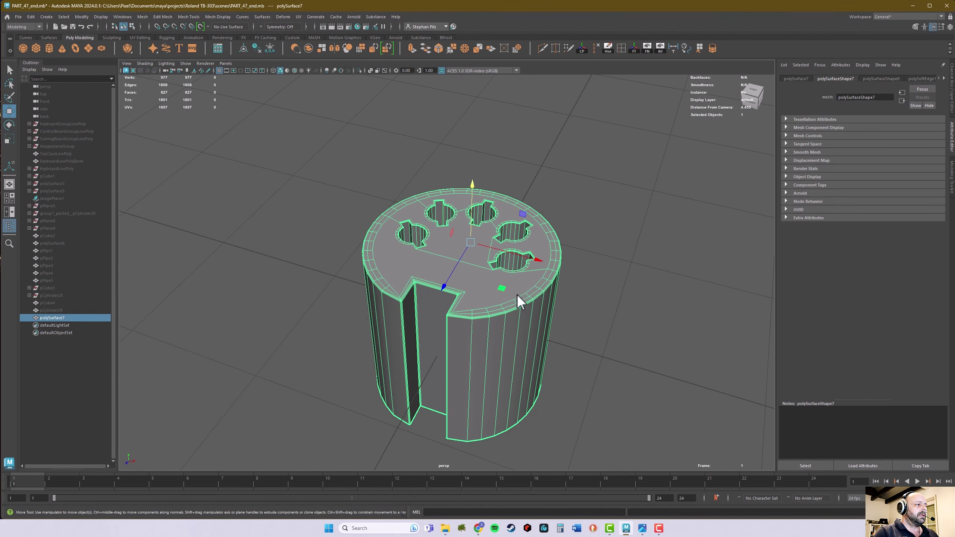
pyautogui.keyDown('alt'); pyautogui.moveTo(526, 298); pyautogui.dragTo(644, 331); pyautogui.keyUp('alt')
pyautogui.keyDown('alt'); pyautogui.moveTo(643, 332); pyautogui.dragTo(543, 350, button='right'); pyautogui.keyUp('alt')
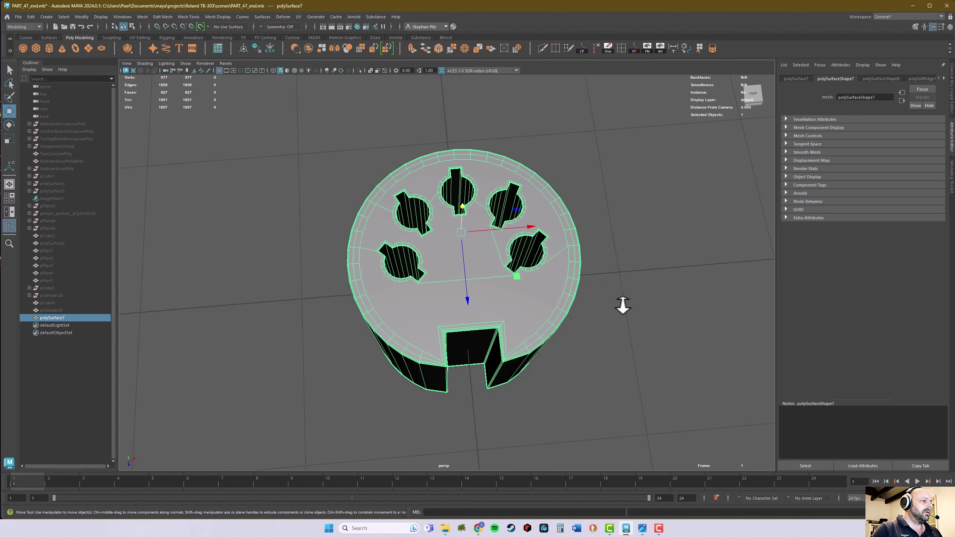
pyautogui.press('q')
pyautogui.keyDown('alt'); pyautogui.moveTo(607, 384); pyautogui.dragTo(499, 292); pyautogui.keyUp('alt')
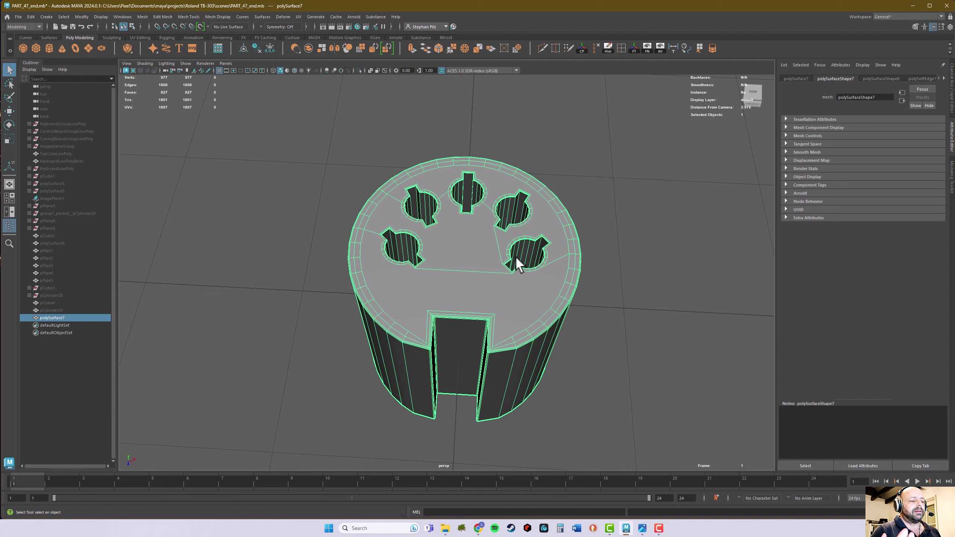